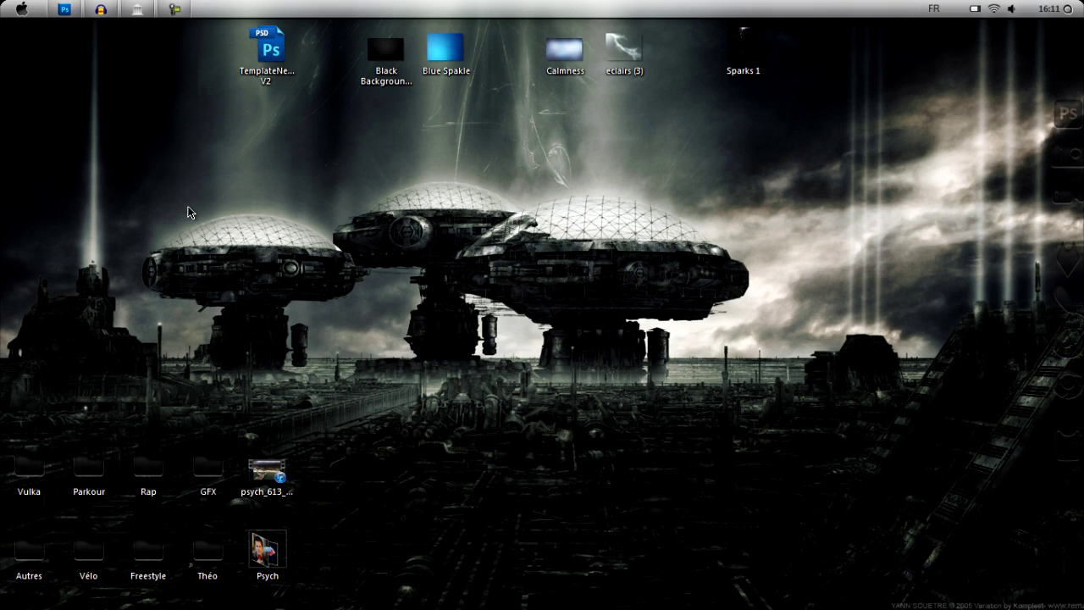
Place the desktop's Black Background Hole 2 image in the Photoshop template and stretch it vertically over the whole canvas.
{"action": "left_click", "coordinate": [61, 7]}
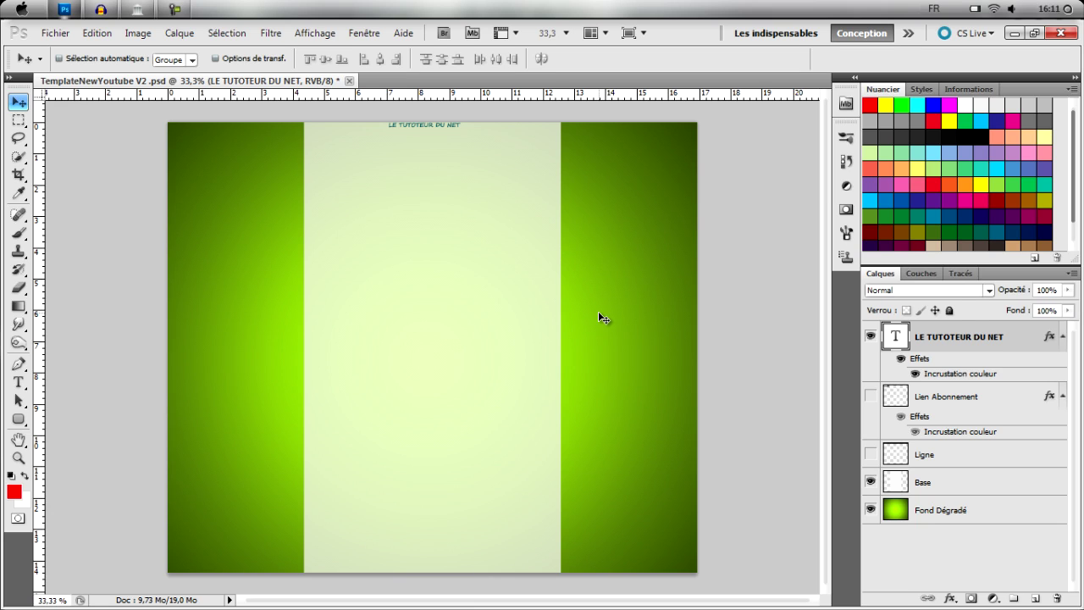
{"action": "left_click", "coordinate": [62, 8]}
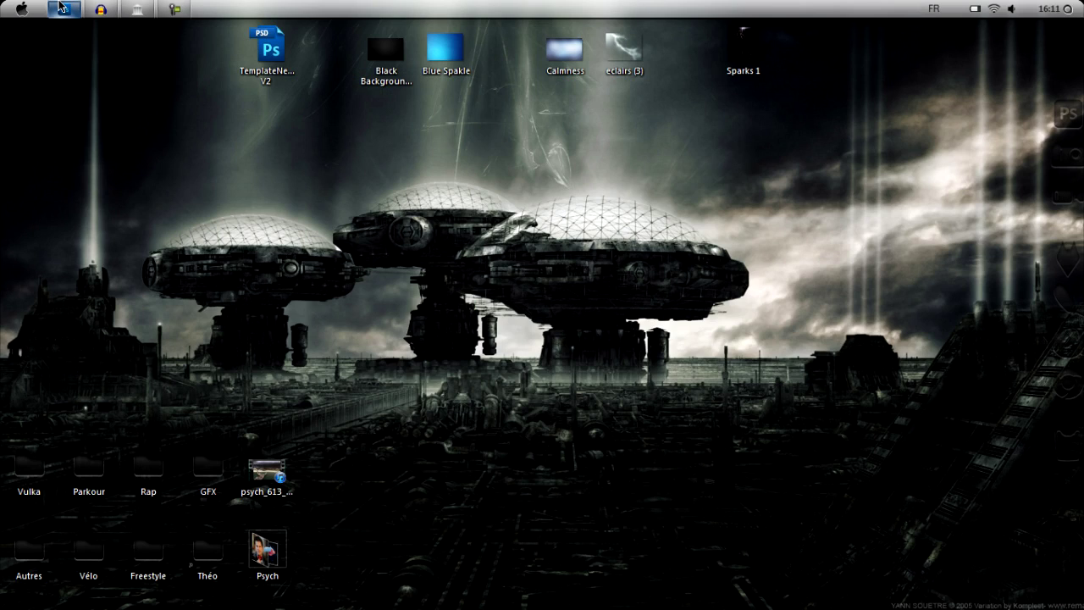
{"action": "left_click", "coordinate": [61, 7]}
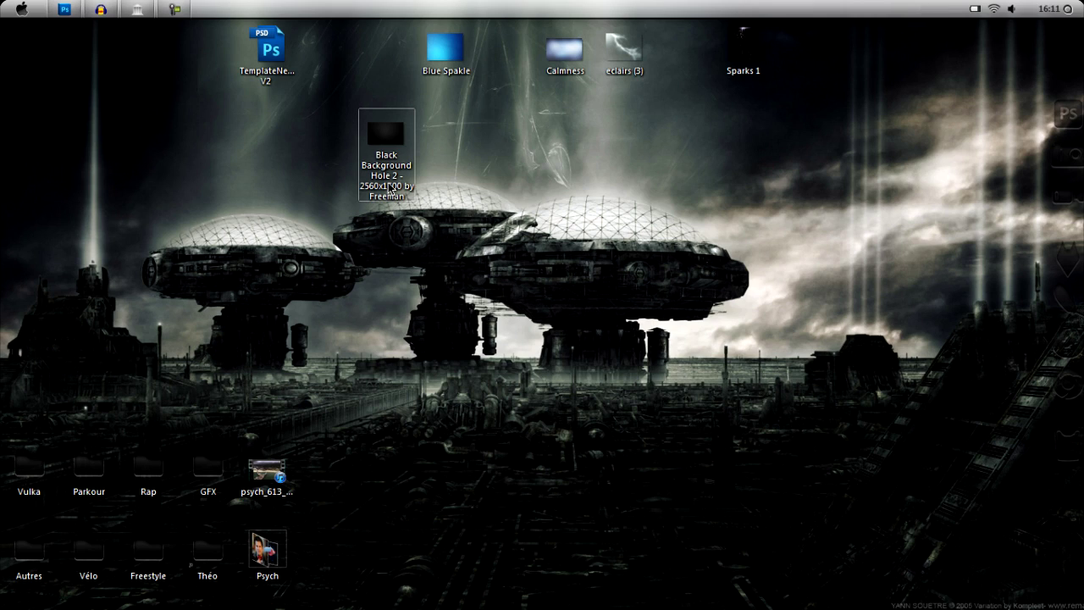
{"action": "left_click_drag", "start_coordinate": [390, 188], "coordinate": [503, 402]}
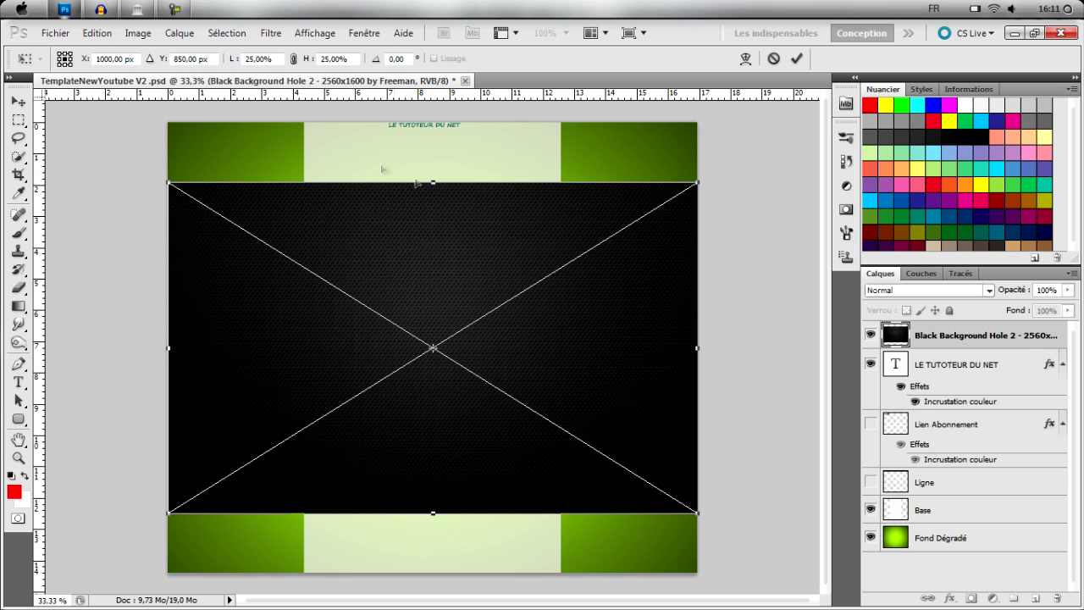
{"action": "left_click_drag", "start_coordinate": [433, 186], "coordinate": [433, 112]}
{"action": "left_click_drag", "start_coordinate": [433, 583], "coordinate": [433, 585]}
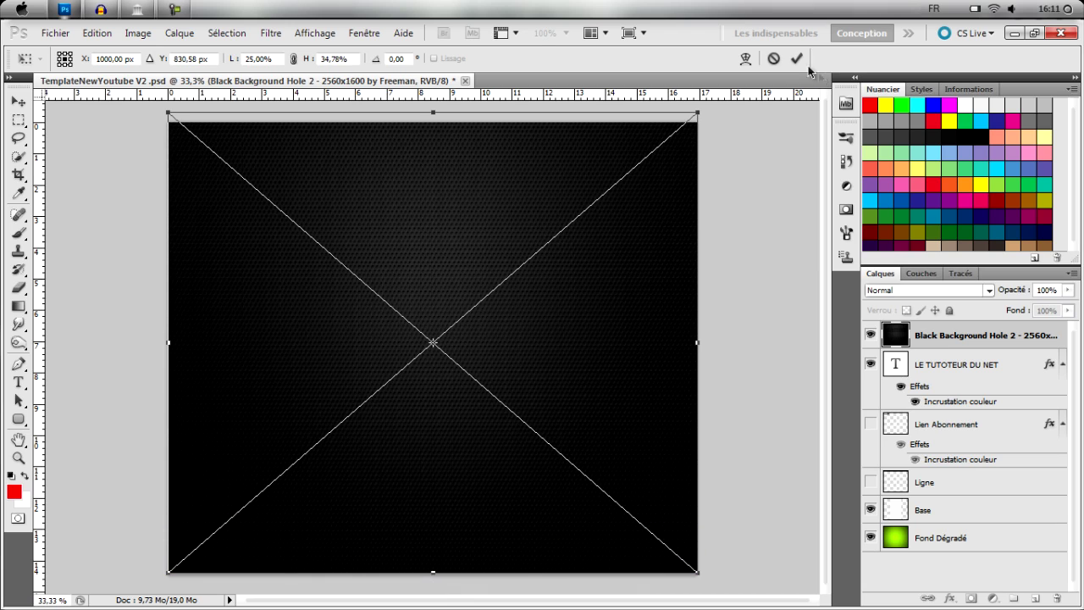
{"action": "key", "text": "Return"}
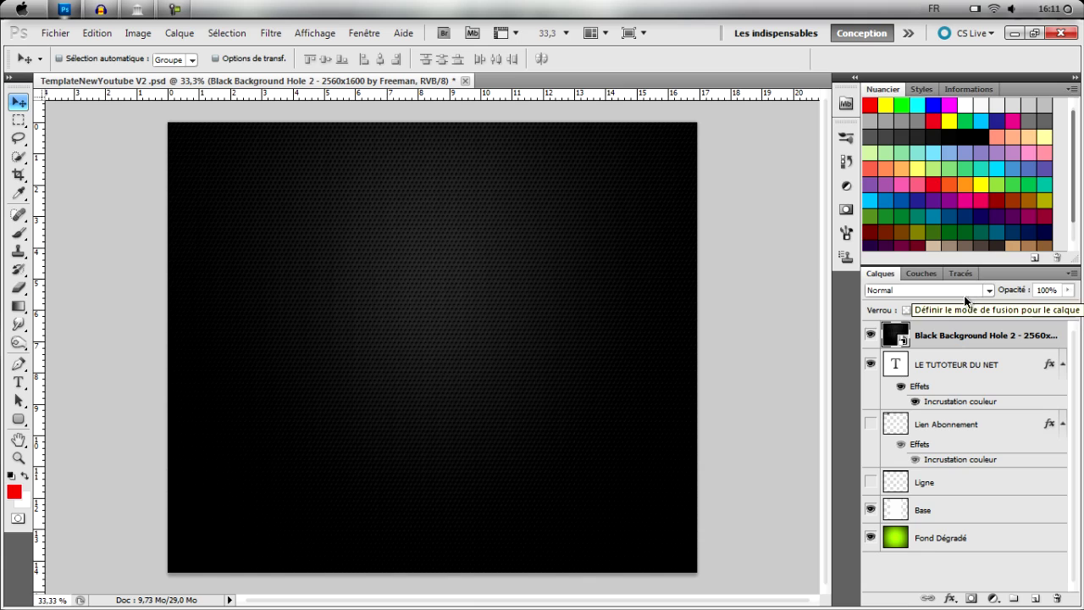
Move the Black Background Hole 2 layer below Base and set it to Superposition blending at 45% opacity.
{"action": "left_click_drag", "start_coordinate": [957, 336], "coordinate": [966, 524]}
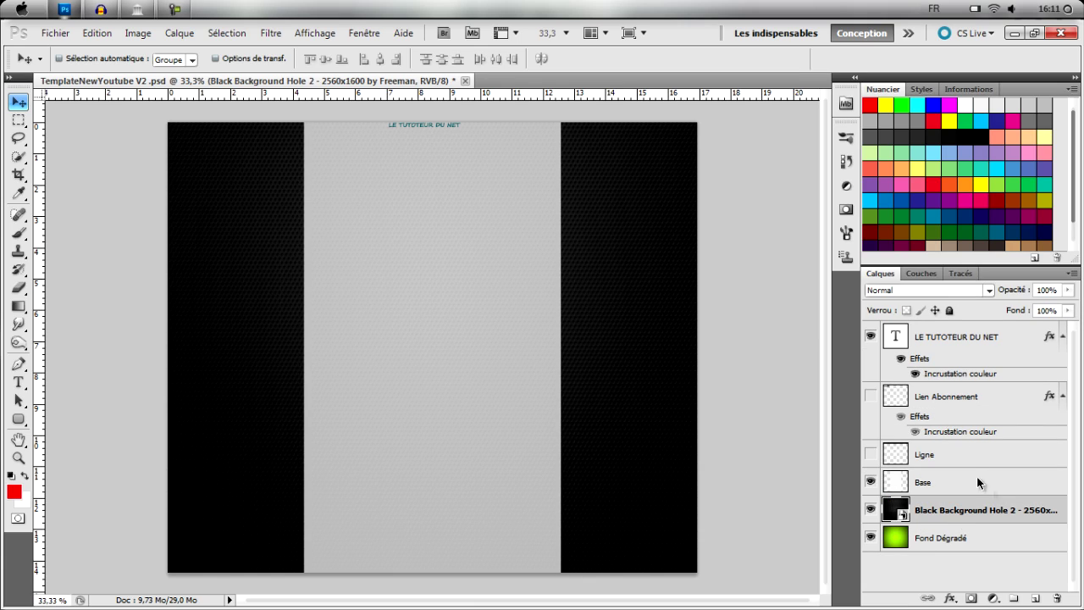
{"action": "left_click", "coordinate": [952, 289]}
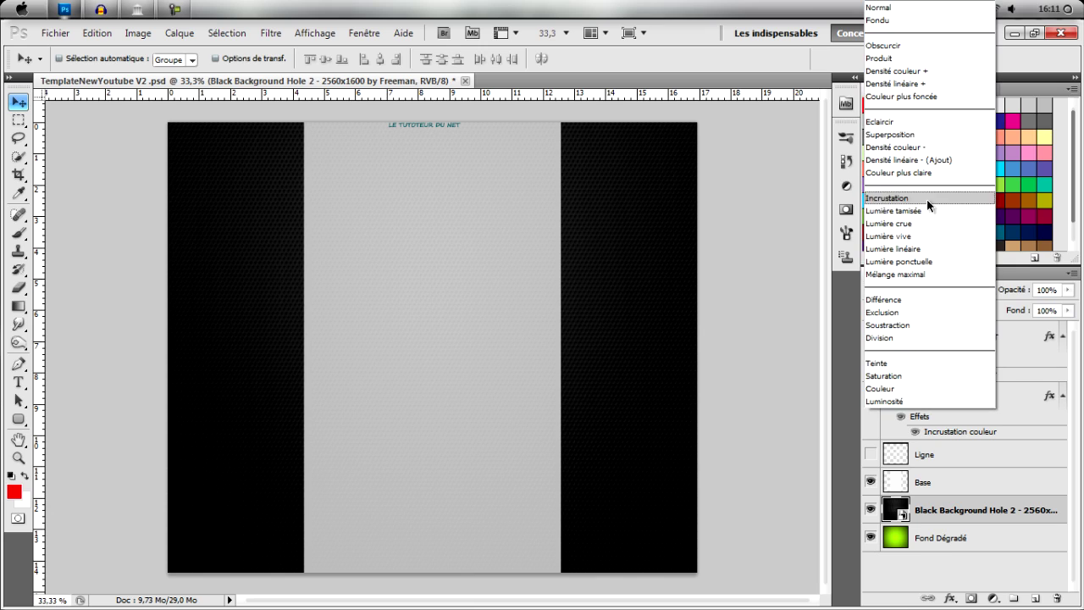
{"action": "left_click", "coordinate": [924, 133]}
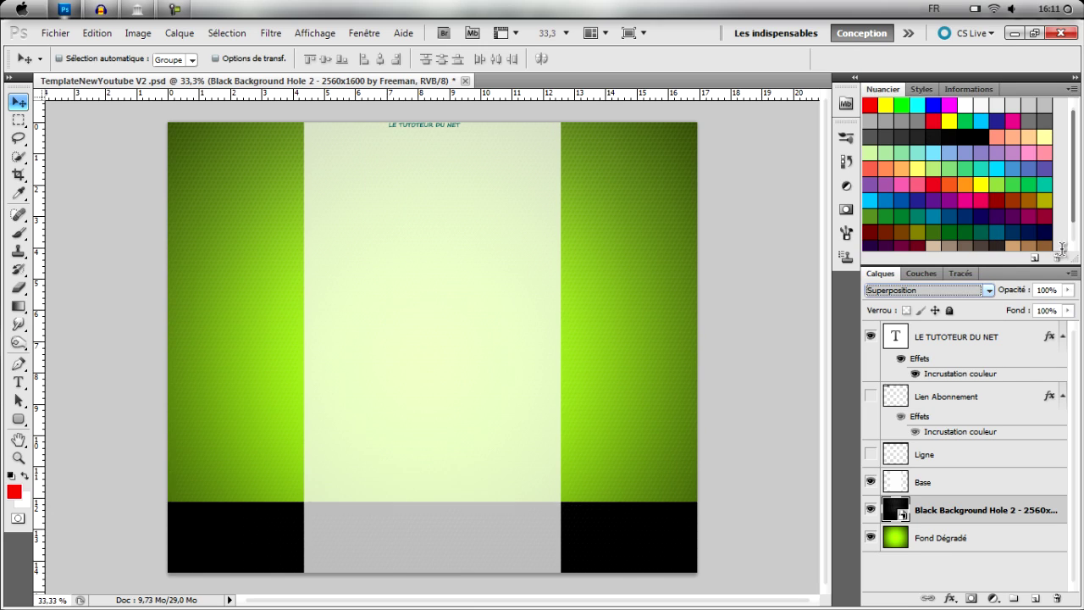
{"action": "left_click", "coordinate": [1067, 290]}
{"action": "left_click_drag", "start_coordinate": [1068, 307], "coordinate": [1043, 308]}
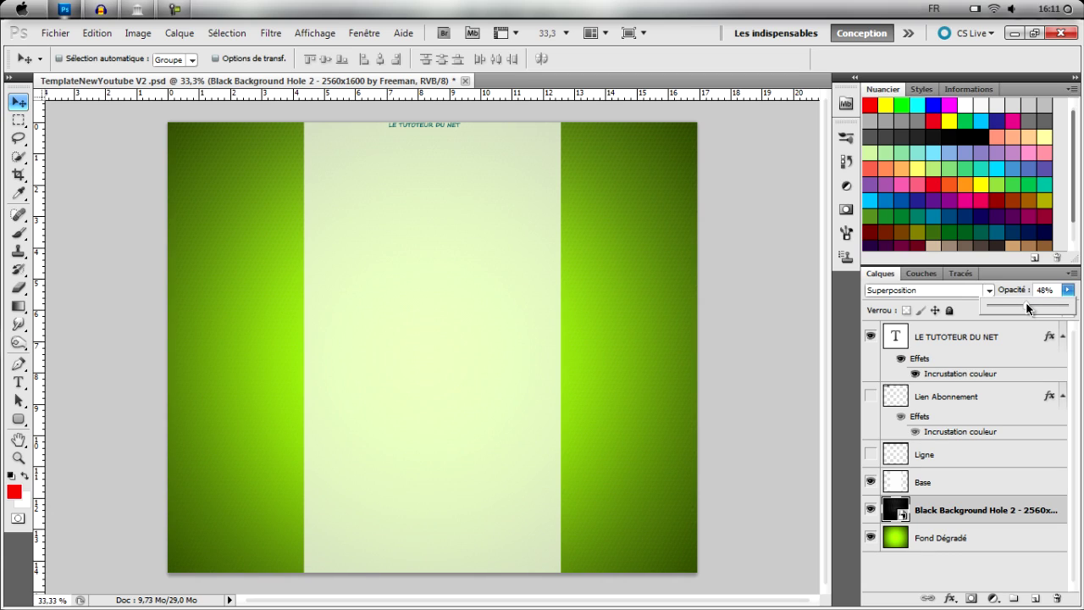
{"action": "left_click_drag", "start_coordinate": [1027, 305], "coordinate": [1025, 302]}
Delete the Black Background Hole 2 texture layer above Fond Dégradé.
{"action": "left_click", "coordinate": [18, 458]}
{"action": "left_click", "coordinate": [218, 283]}
{"action": "left_click", "coordinate": [222, 305]}
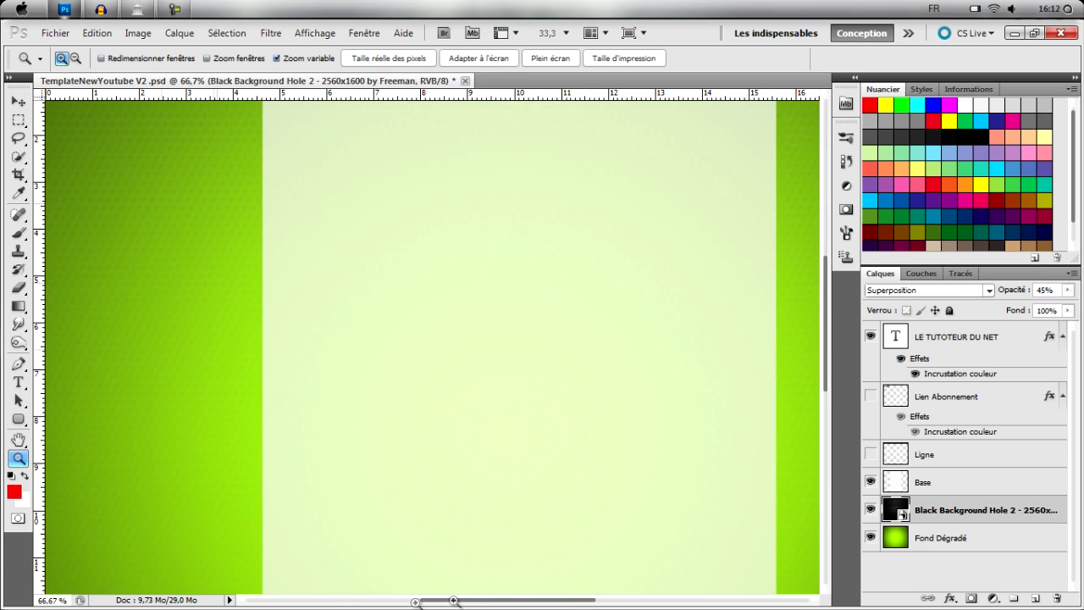
{"action": "left_click_drag", "start_coordinate": [458, 600], "coordinate": [410, 600]}
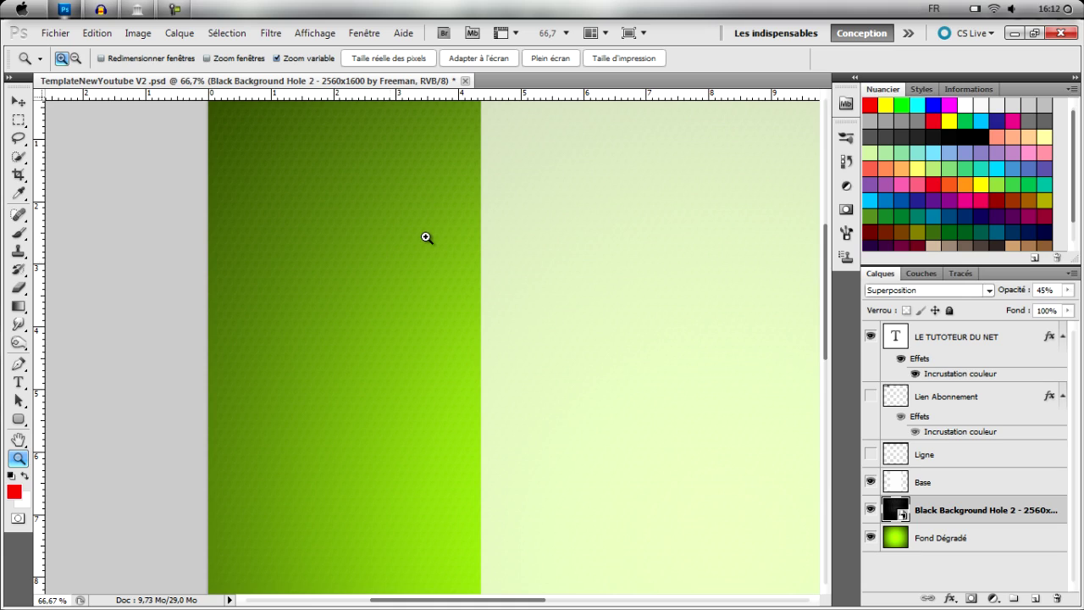
{"action": "scroll", "coordinate": [426, 238], "scroll_direction": "up", "scroll_amount": 2}
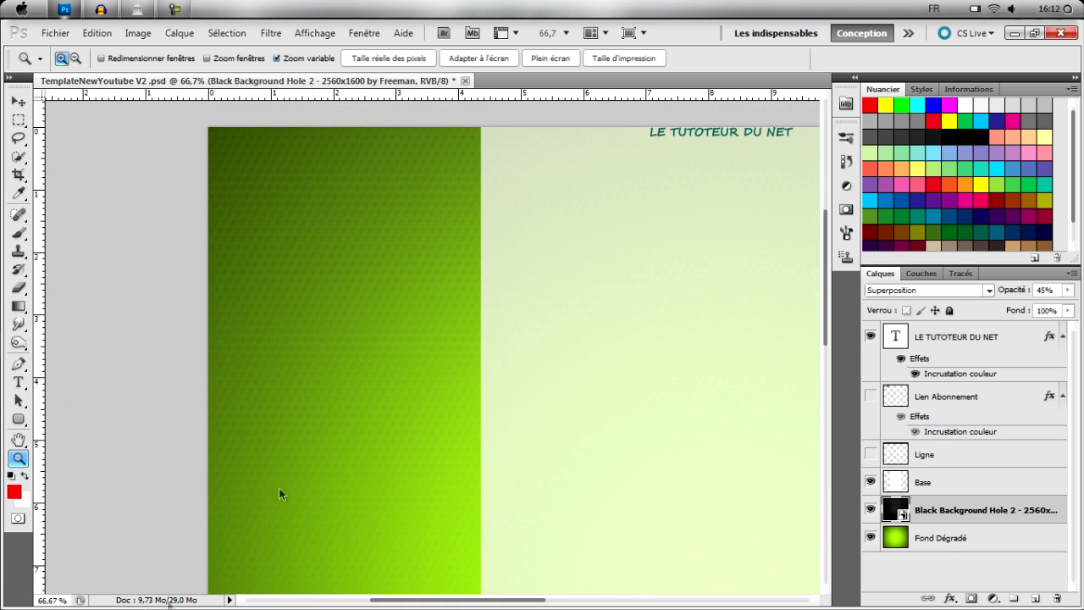
{"action": "left_click", "coordinate": [453, 60]}
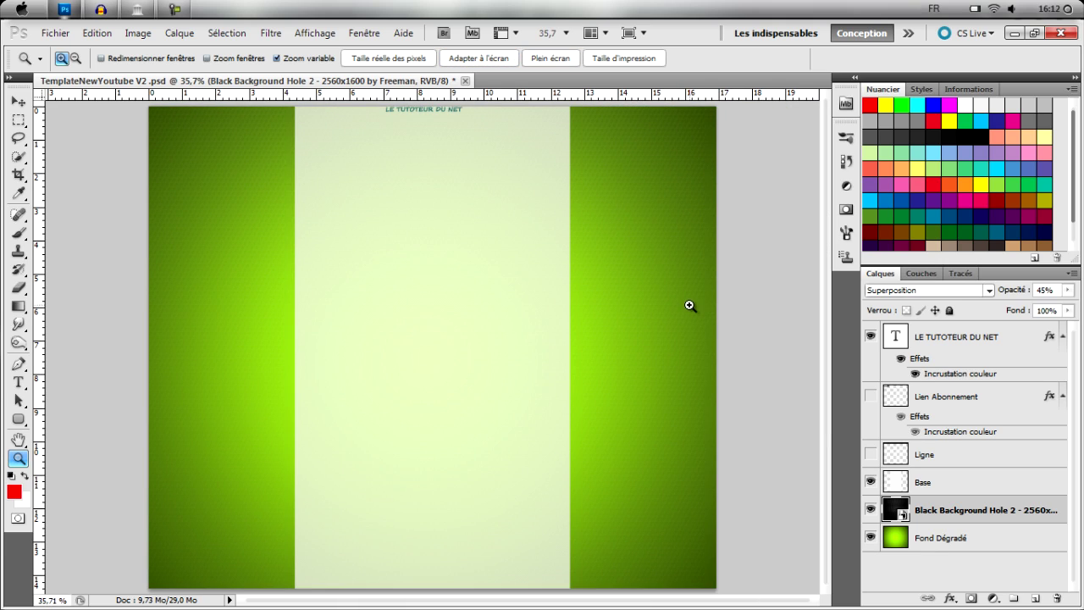
{"action": "key", "text": "Delete"}
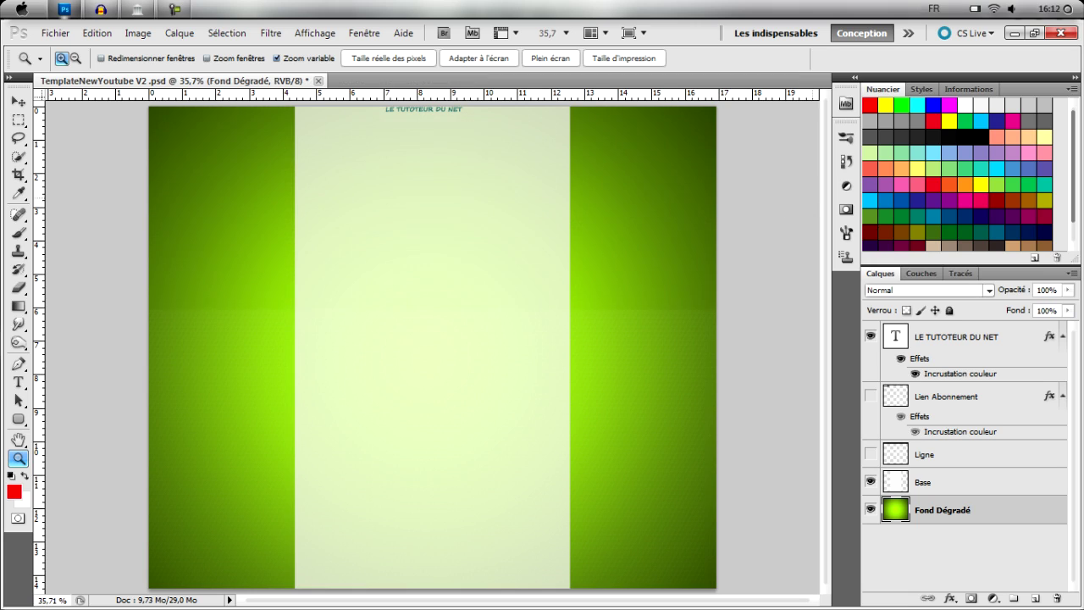
Place the desktop's Blue Spakle image above Fond Dégradé and stretch it vertically to cover the canvas.
{"action": "left_click", "coordinate": [68, 9]}
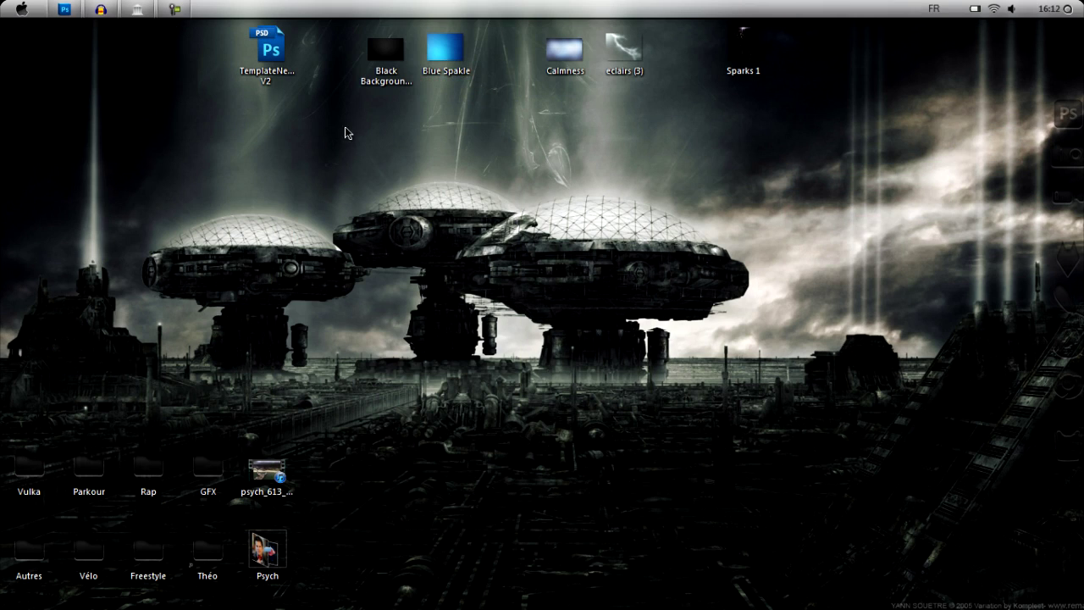
{"action": "left_click", "coordinate": [76, 5]}
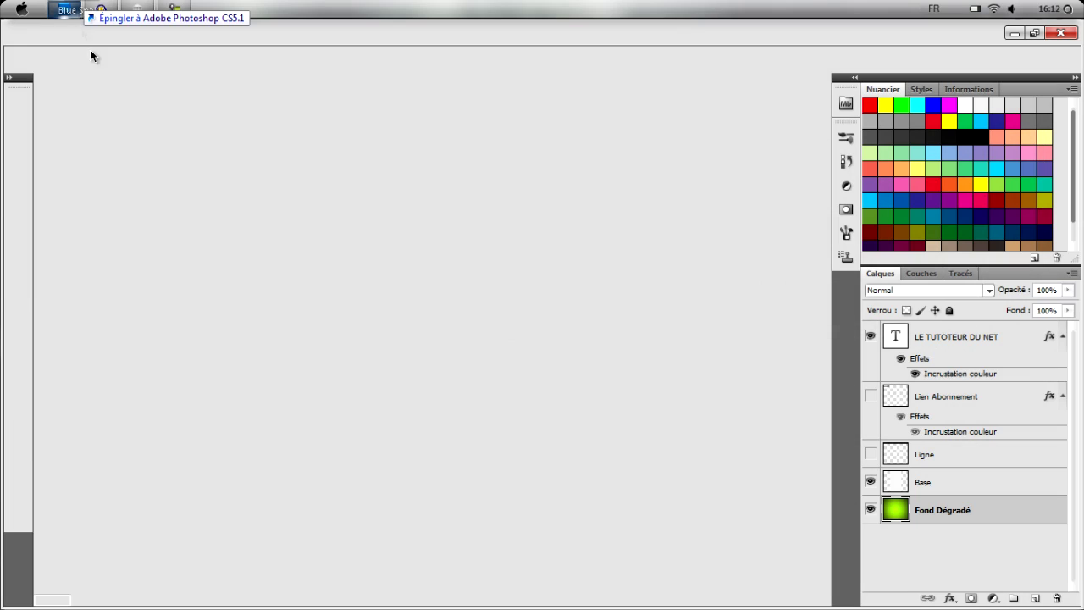
{"action": "key", "text": "ctrl+t"}
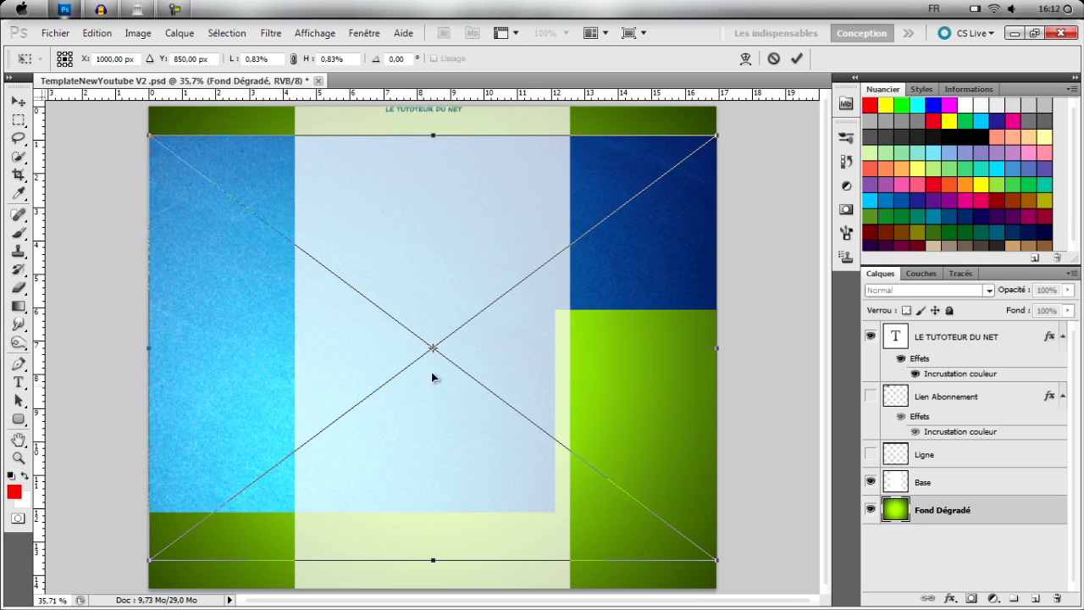
{"action": "left_click_drag", "start_coordinate": [436, 108], "coordinate": [432, 108]}
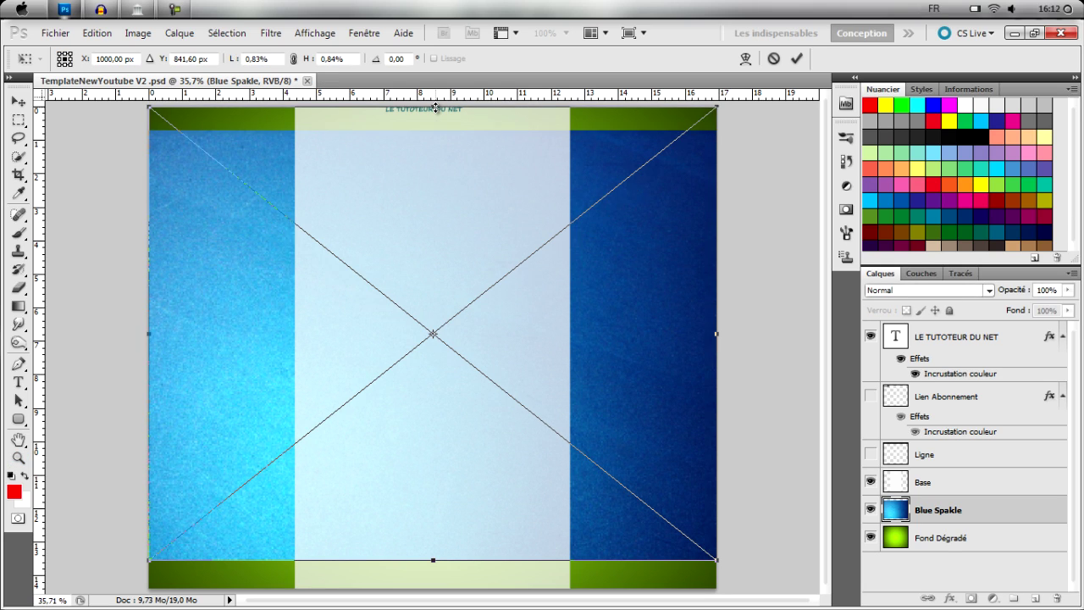
{"action": "left_click_drag", "start_coordinate": [433, 560], "coordinate": [434, 564]}
{"action": "left_click_drag", "start_coordinate": [430, 601], "coordinate": [431, 604]}
Set the Blue Spakle layer to Superposition blending and reduce its opacity to 40%.
{"action": "left_click", "coordinate": [957, 291]}
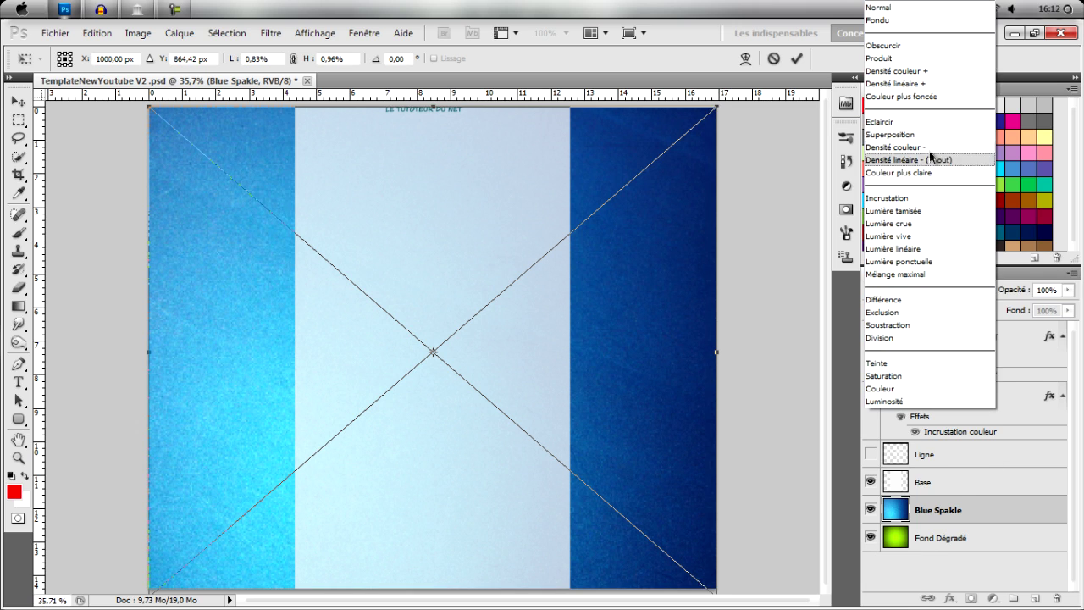
{"action": "key", "text": "Escape"}
{"action": "key", "text": "Escape"}
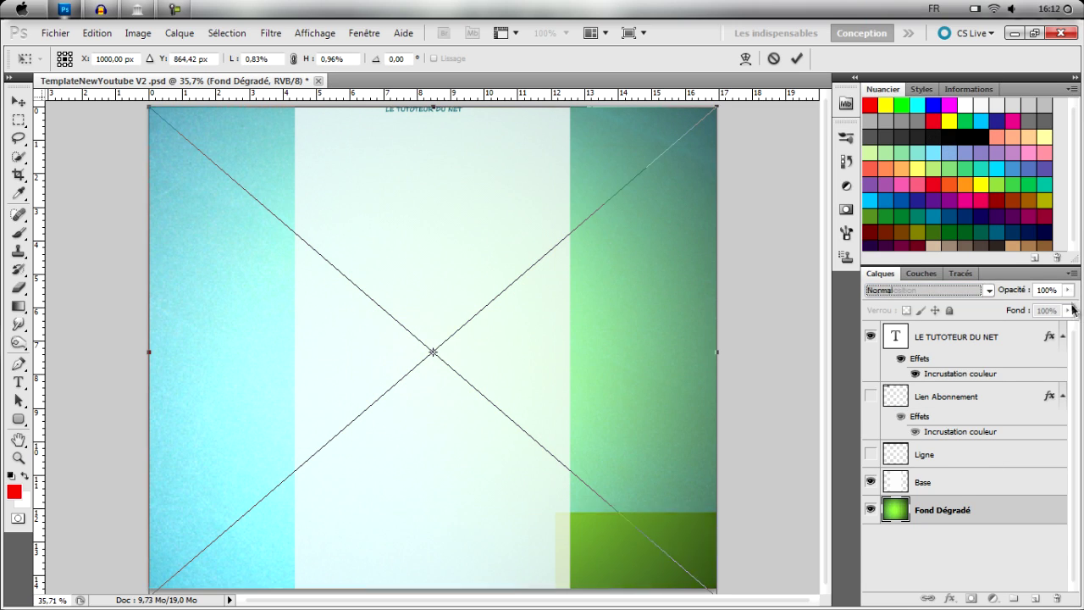
{"action": "left_click", "coordinate": [1068, 290]}
{"action": "left_click_drag", "start_coordinate": [1070, 306], "coordinate": [1020, 306]}
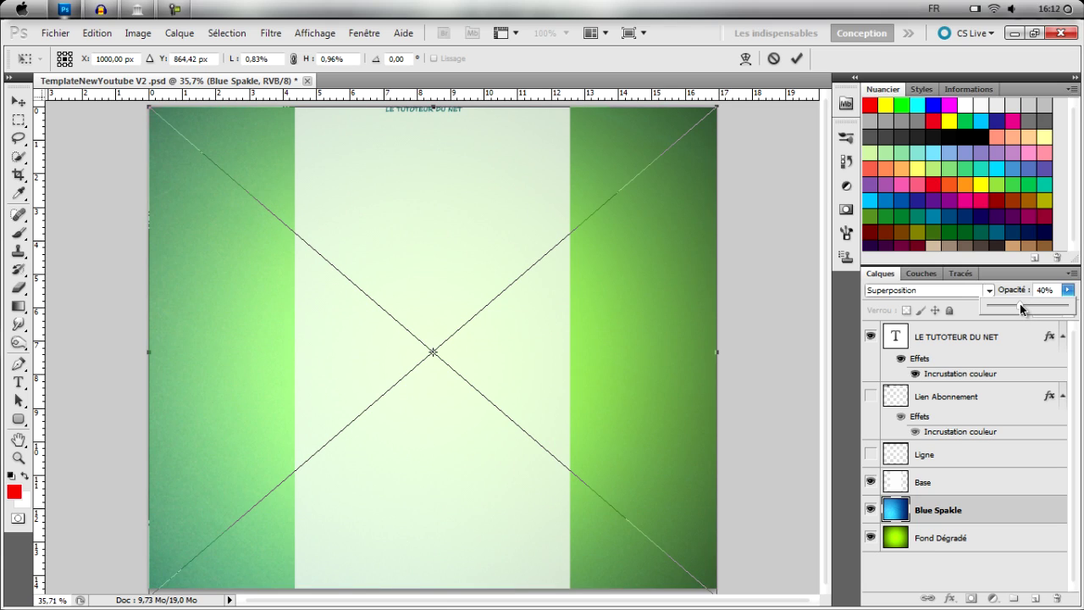
Change the Blue Spakle layer's blending to Densité couleur + and commit its placement.
{"action": "left_click", "coordinate": [951, 290]}
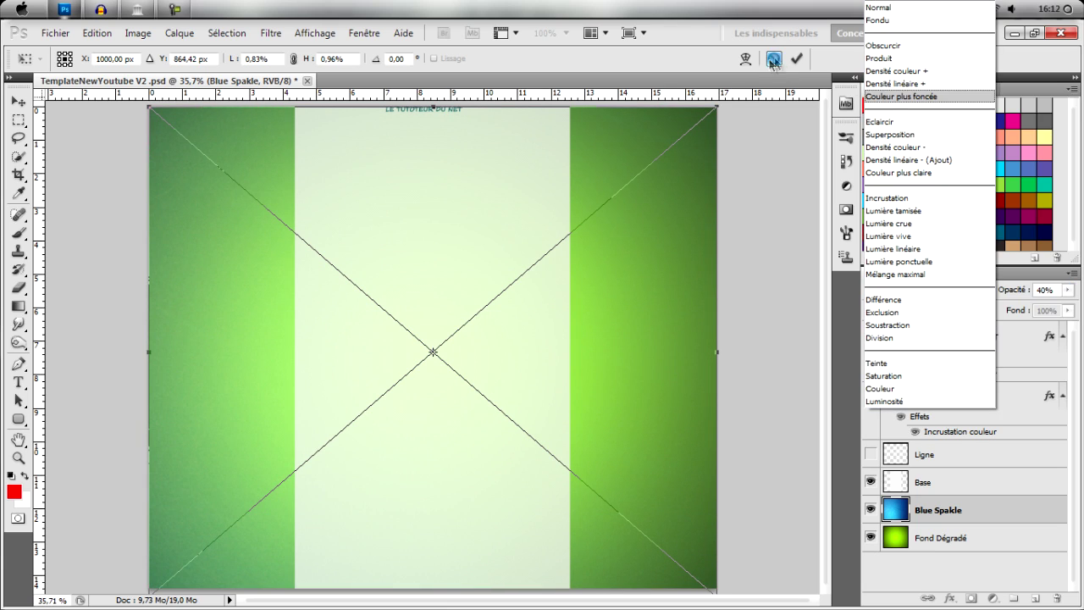
{"action": "key", "text": "Escape"}
{"action": "key", "text": "Escape"}
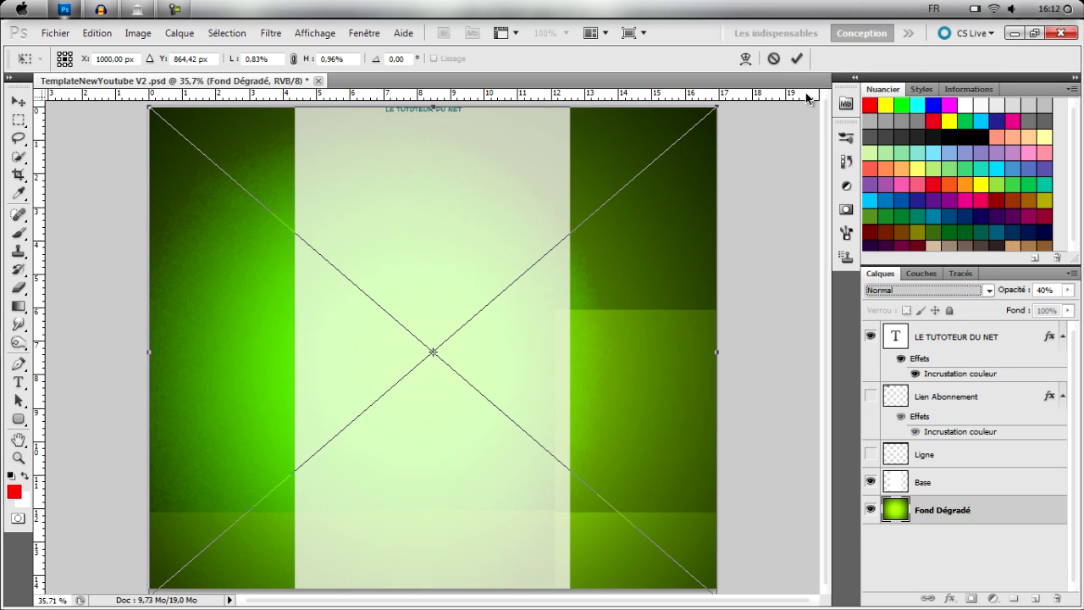
{"action": "left_click", "coordinate": [798, 63]}
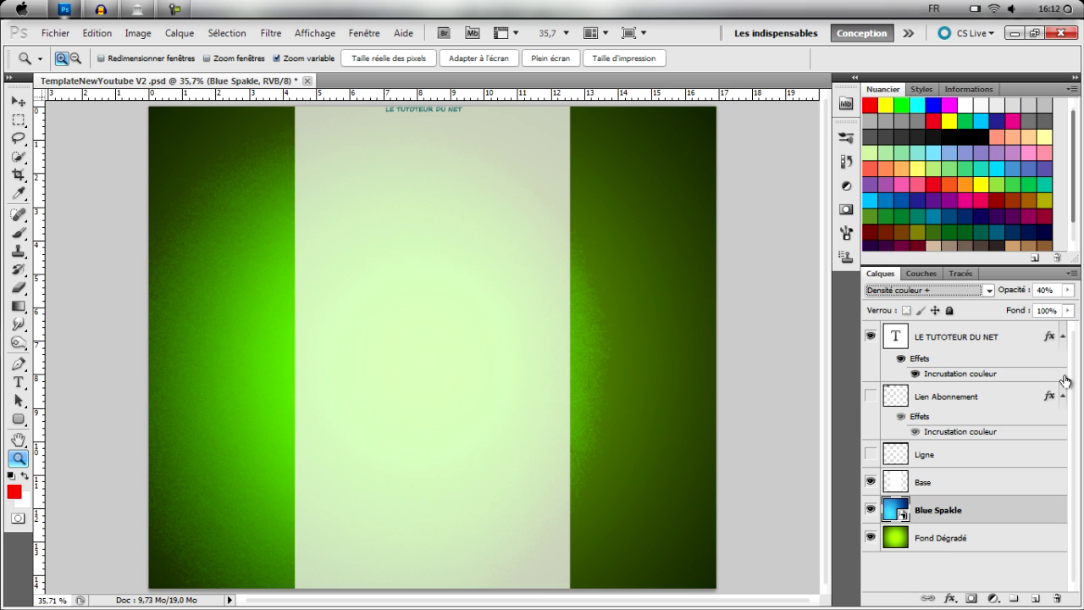
Delete the Blue Spakle texture layer above Fond Dégradé.
{"action": "left_click", "coordinate": [279, 559]}
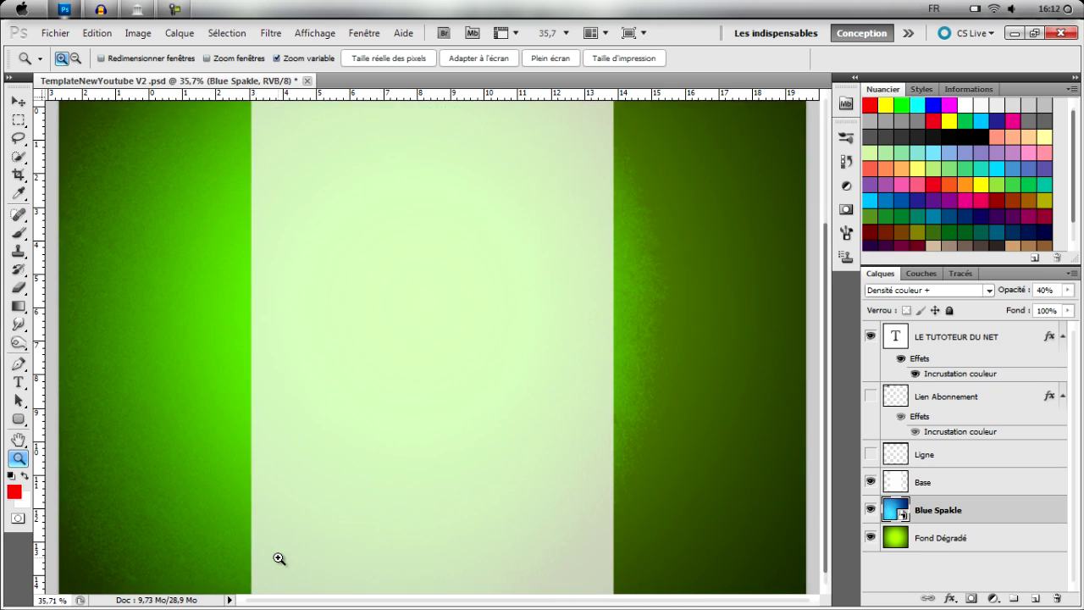
{"action": "left_click", "coordinate": [145, 576]}
{"action": "left_click", "coordinate": [478, 57]}
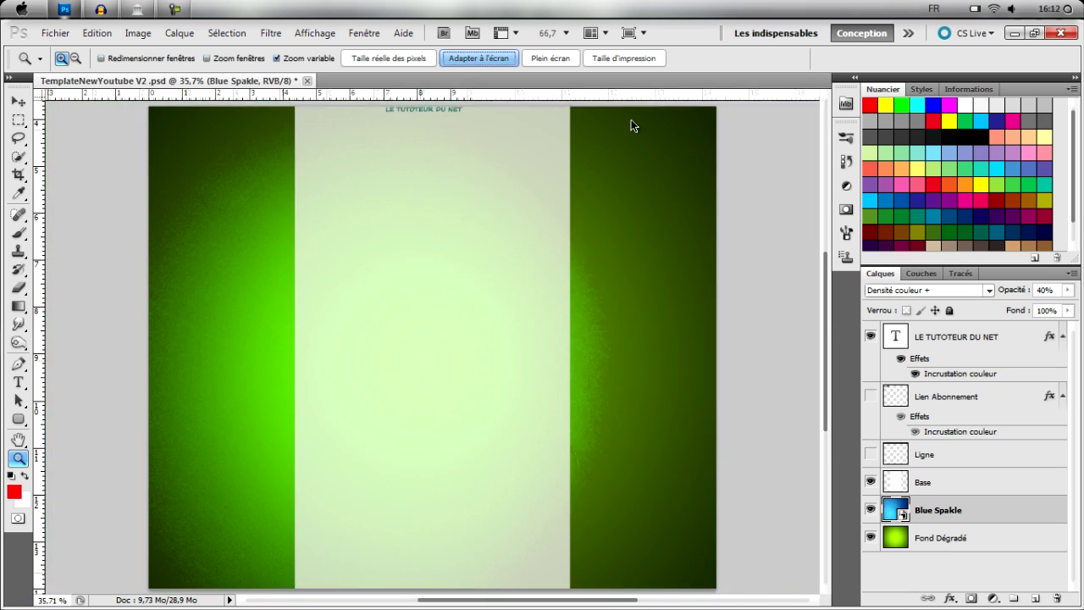
{"action": "left_click", "coordinate": [932, 290]}
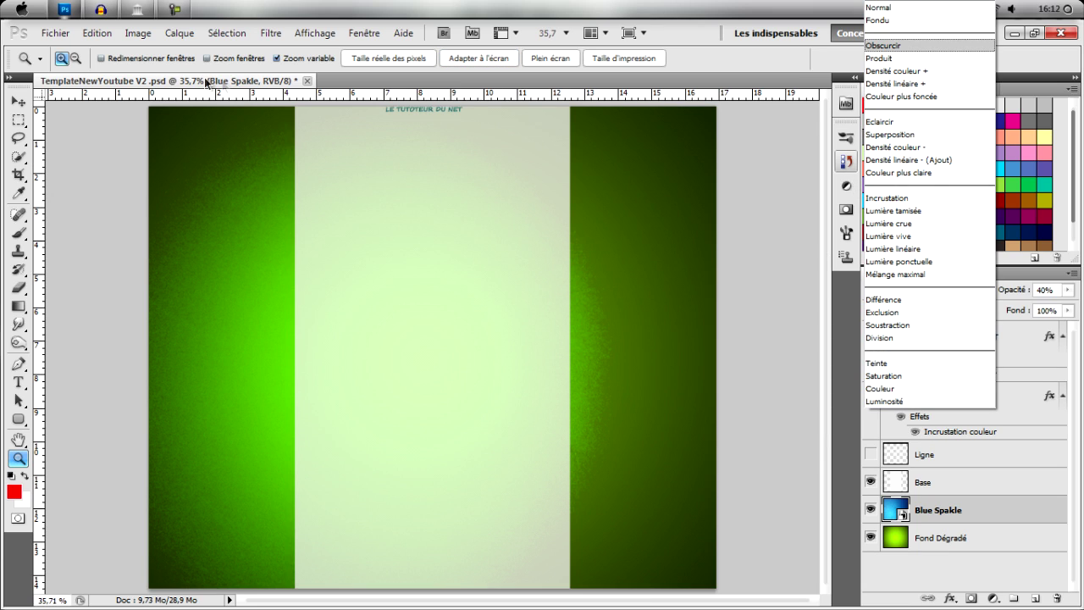
{"action": "left_click", "coordinate": [359, 17]}
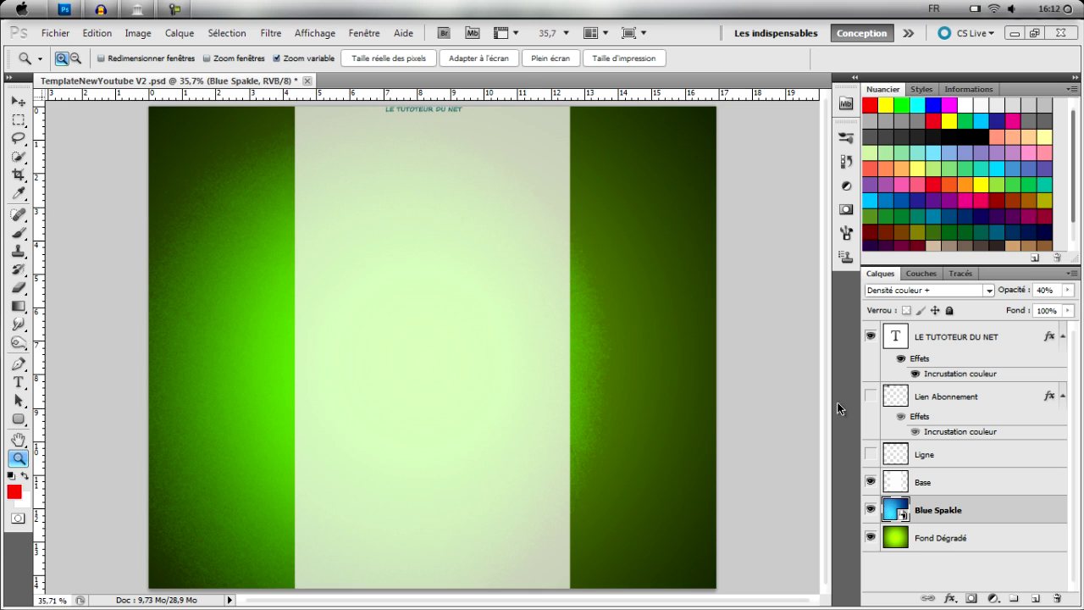
{"action": "key", "text": "Delete"}
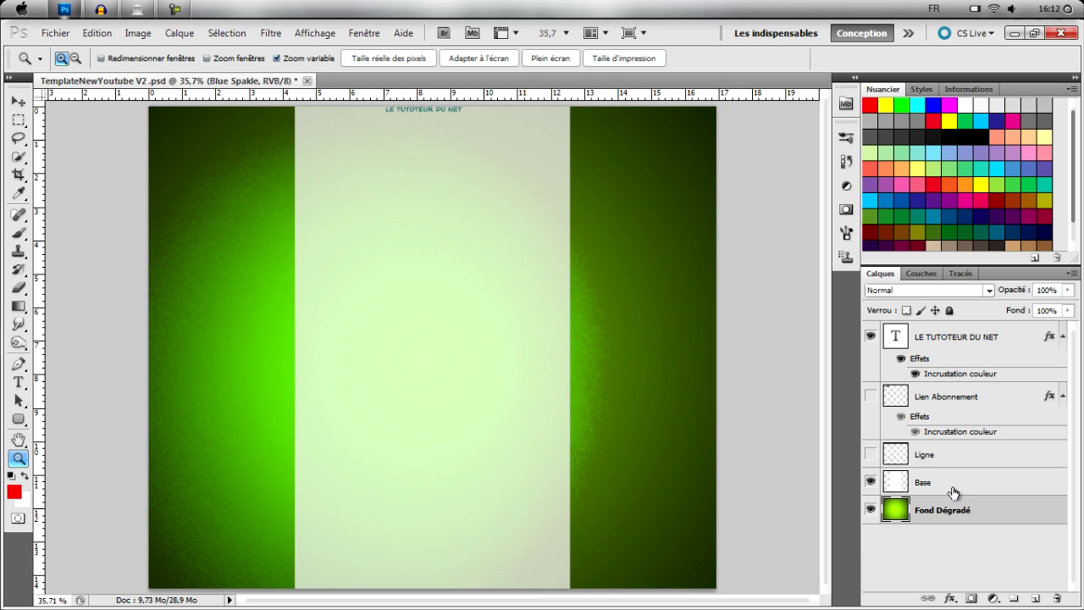
Place the desktop's Calmness image above Fond Dégradé and stretch it vertically to cover the whole canvas.
{"action": "left_click", "coordinate": [63, 10]}
{"action": "left_click_drag", "start_coordinate": [550, 68], "coordinate": [523, 300]}
{"action": "left_click_drag", "start_coordinate": [436, 169], "coordinate": [450, 102]}
{"action": "left_click_drag", "start_coordinate": [433, 526], "coordinate": [433, 588]}
{"action": "left_click", "coordinate": [797, 58]}
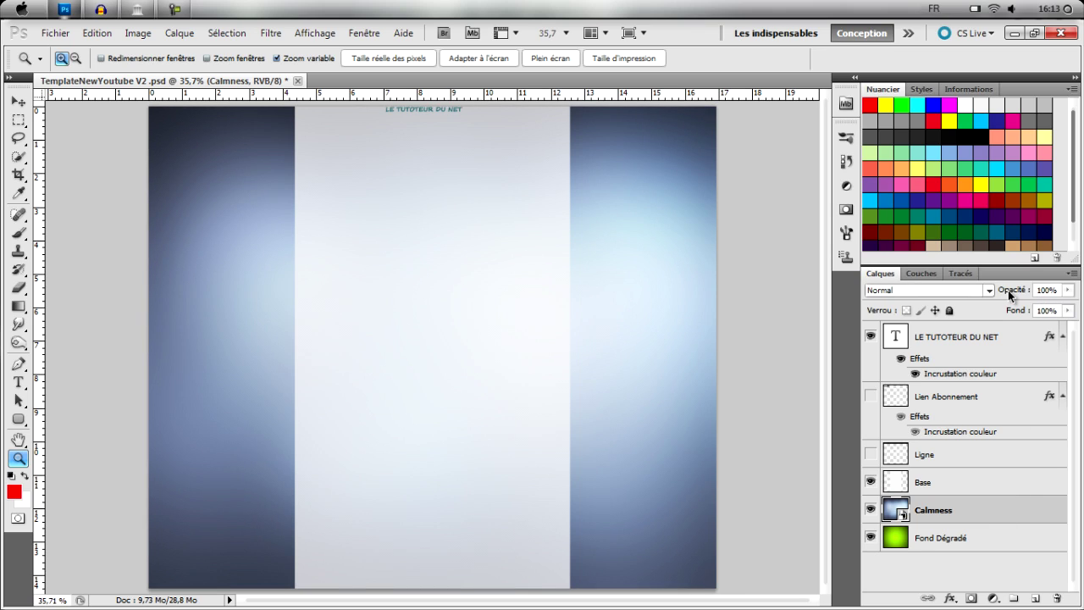
Set the Calmness layer to Superposition blending with 75% opacity.
{"action": "left_click", "coordinate": [983, 290]}
{"action": "left_click", "coordinate": [912, 135]}
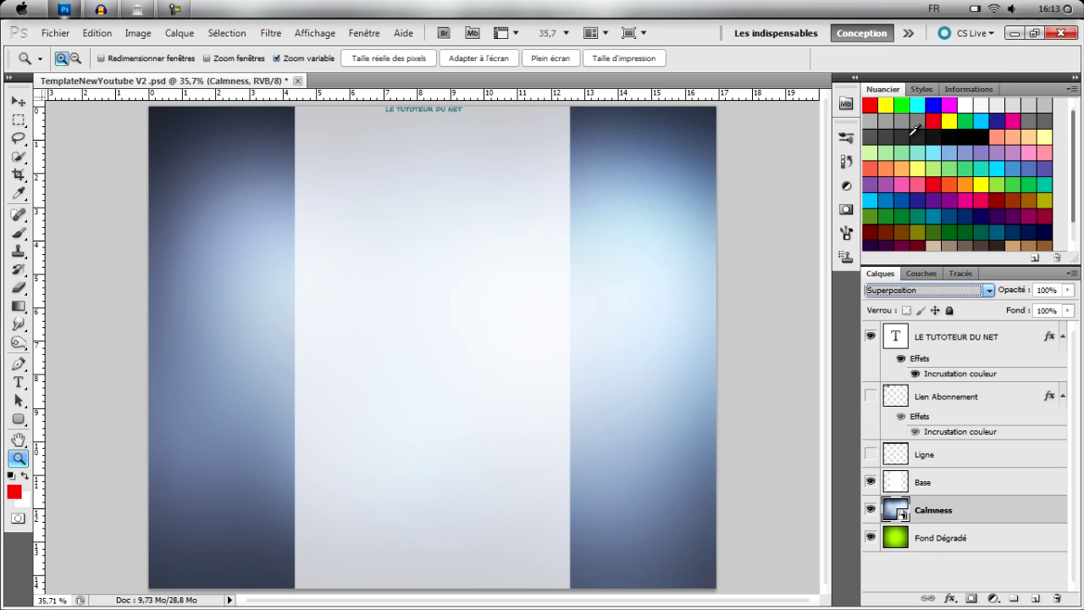
{"action": "left_click_drag", "start_coordinate": [1067, 290], "coordinate": [1048, 313]}
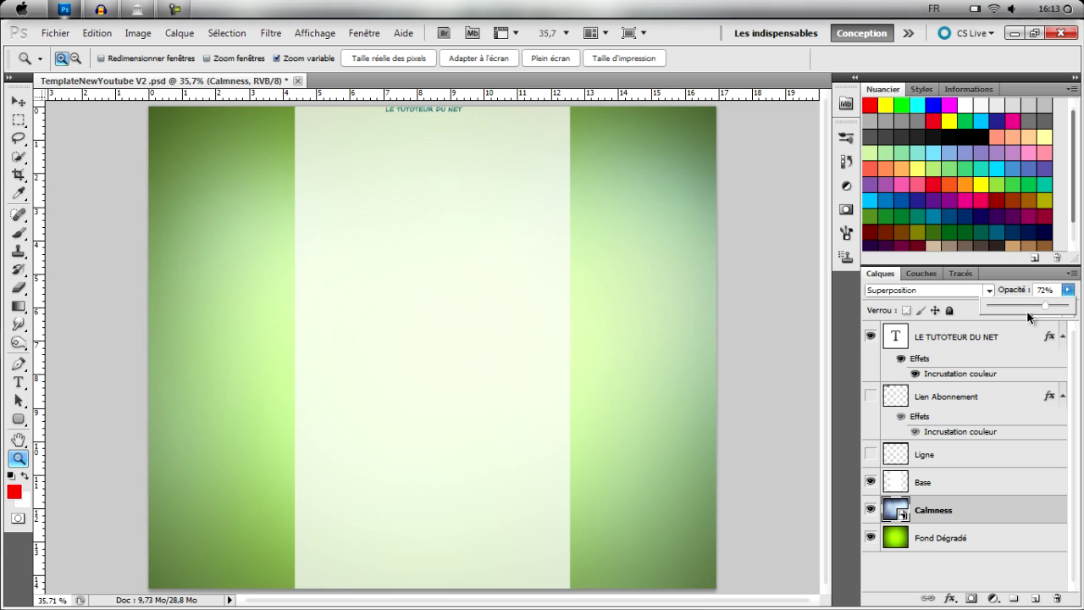
{"action": "left_click_drag", "start_coordinate": [1047, 310], "coordinate": [1049, 312]}
{"action": "left_click_drag", "start_coordinate": [1050, 312], "coordinate": [1051, 312]}
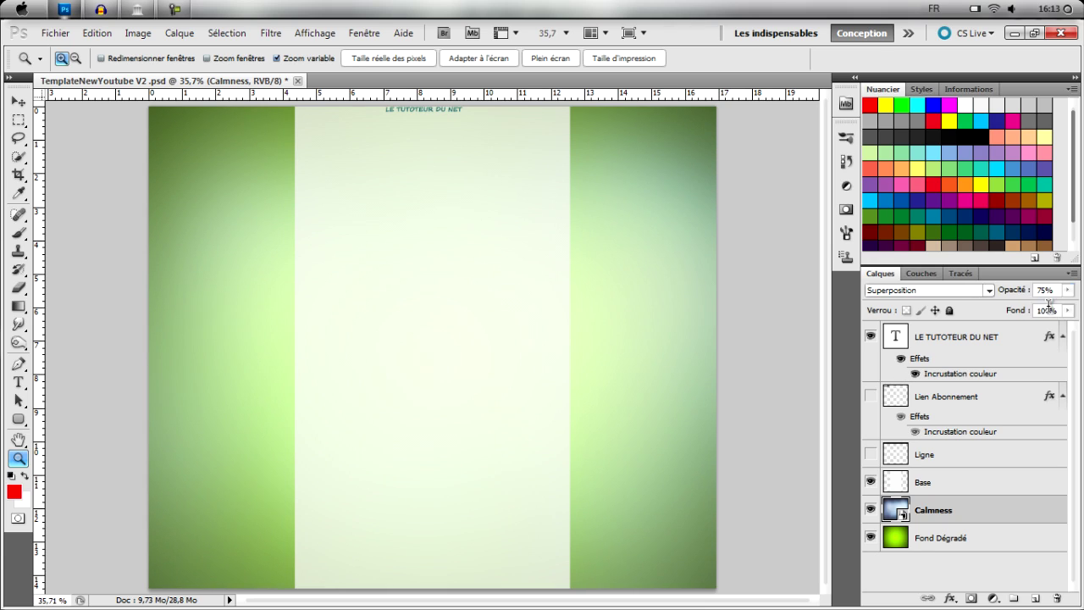
Delete the Calmness layer above Fond Dégradé.
{"action": "right_click", "coordinate": [954, 514]}
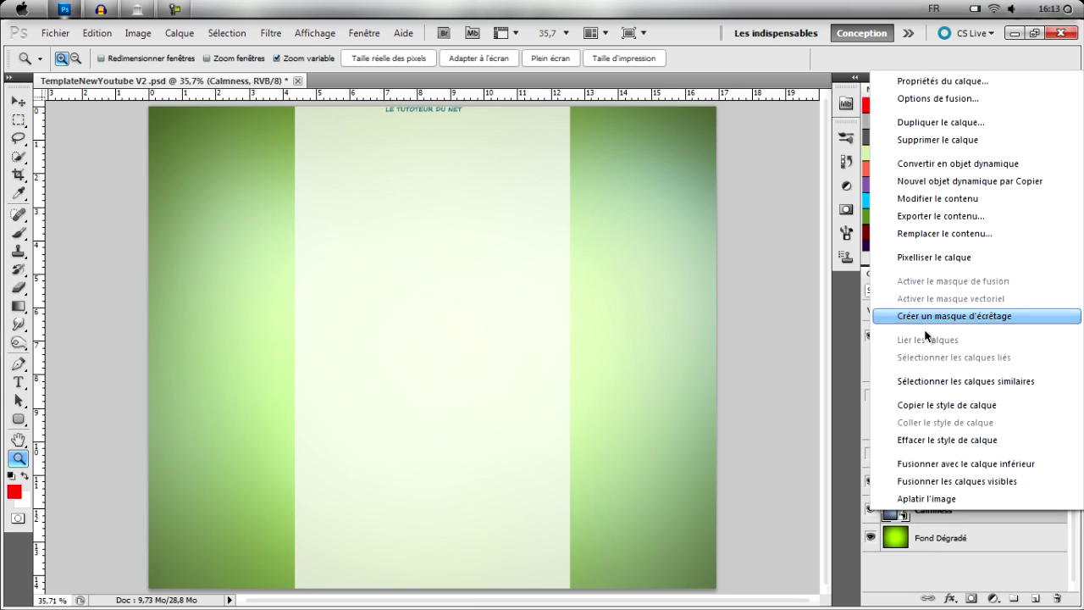
{"action": "left_click", "coordinate": [981, 520]}
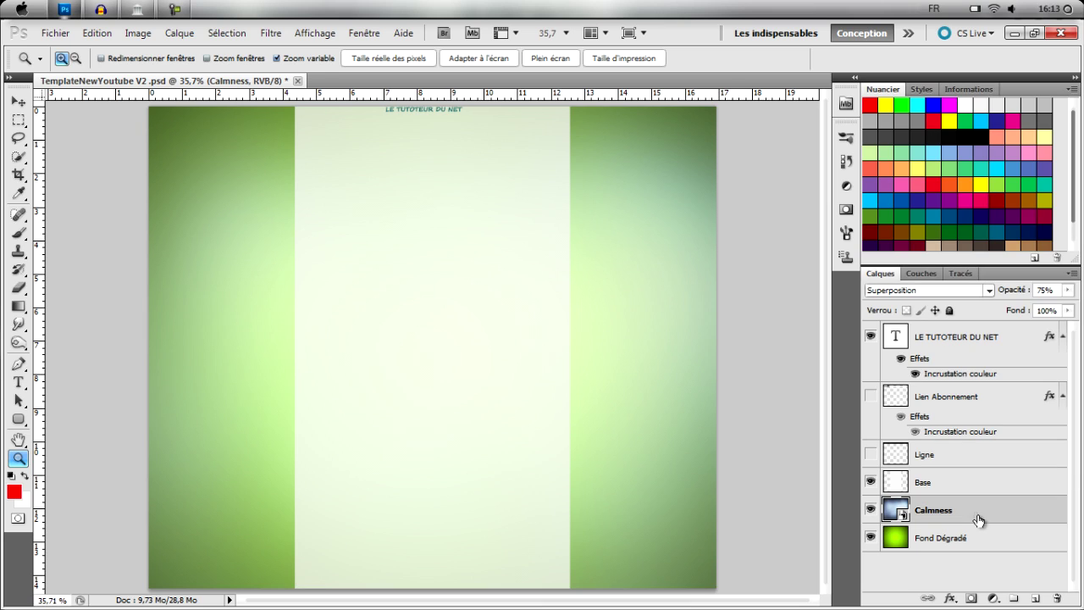
{"action": "key", "text": "Delete"}
Place the desktop's Sparks 1 image above Fond Dégradé and set its blending to Superposition.
{"action": "left_click", "coordinate": [66, 9]}
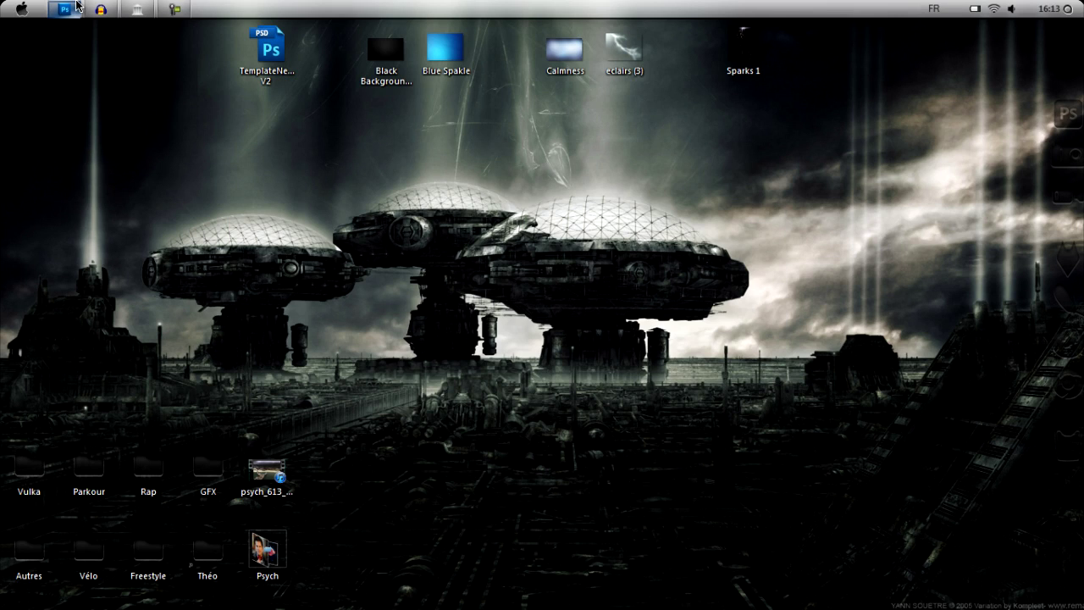
{"action": "left_click_drag", "start_coordinate": [754, 60], "coordinate": [66, 9]}
{"action": "left_click", "coordinate": [65, 9]}
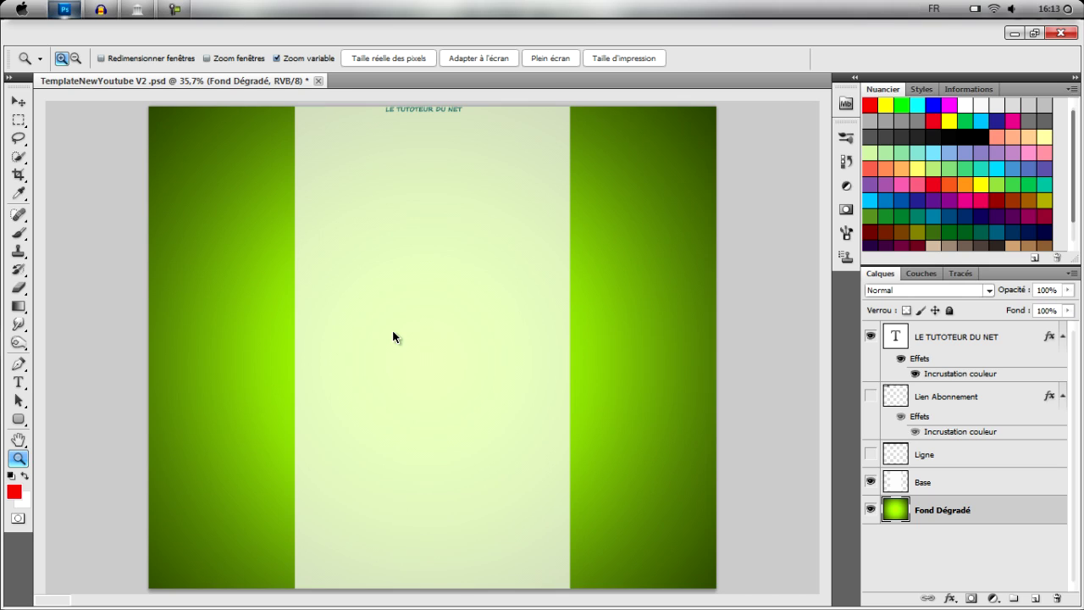
{"action": "left_click_drag", "start_coordinate": [483, 191], "coordinate": [542, 263]}
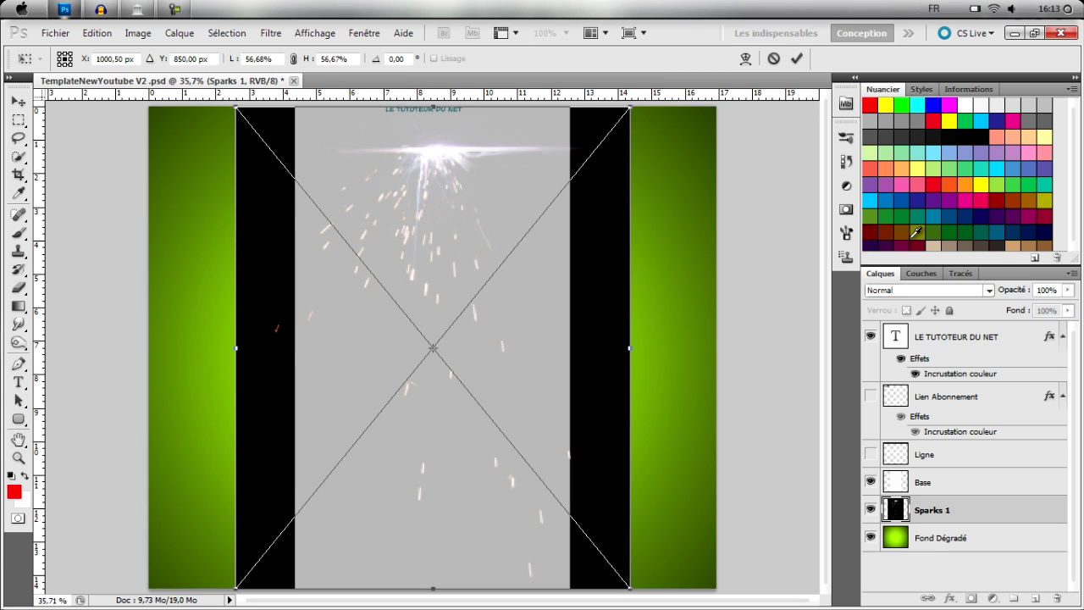
{"action": "left_click", "coordinate": [929, 290]}
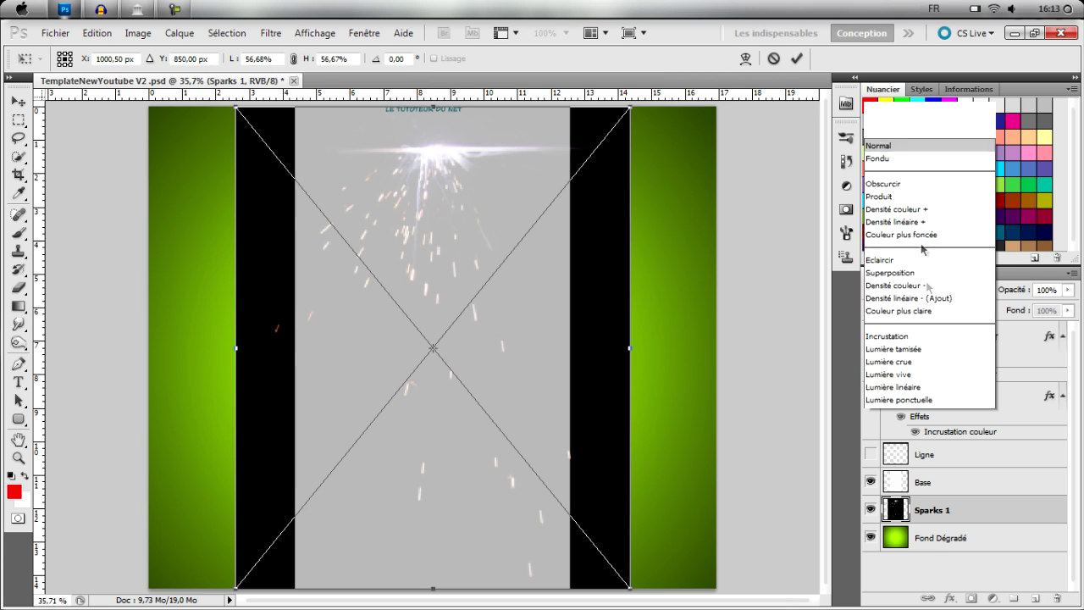
{"action": "left_click", "coordinate": [921, 136]}
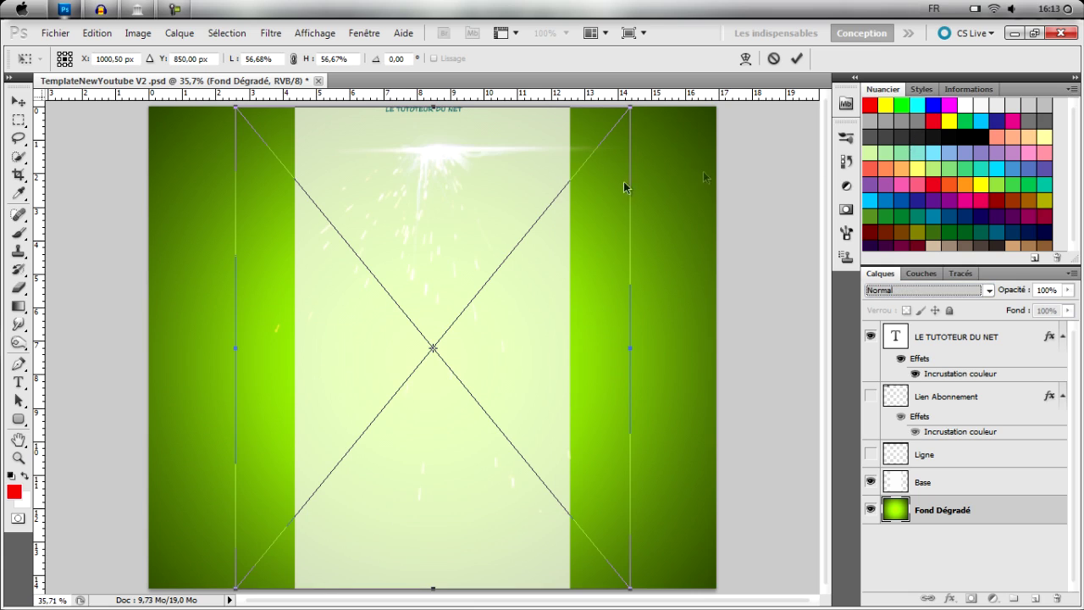
Rotate Sparks 1 about -91°, scale it to about 33% by 29%, and place it over the upper part of the left green band.
{"action": "left_click_drag", "start_coordinate": [397, 162], "coordinate": [305, 160]}
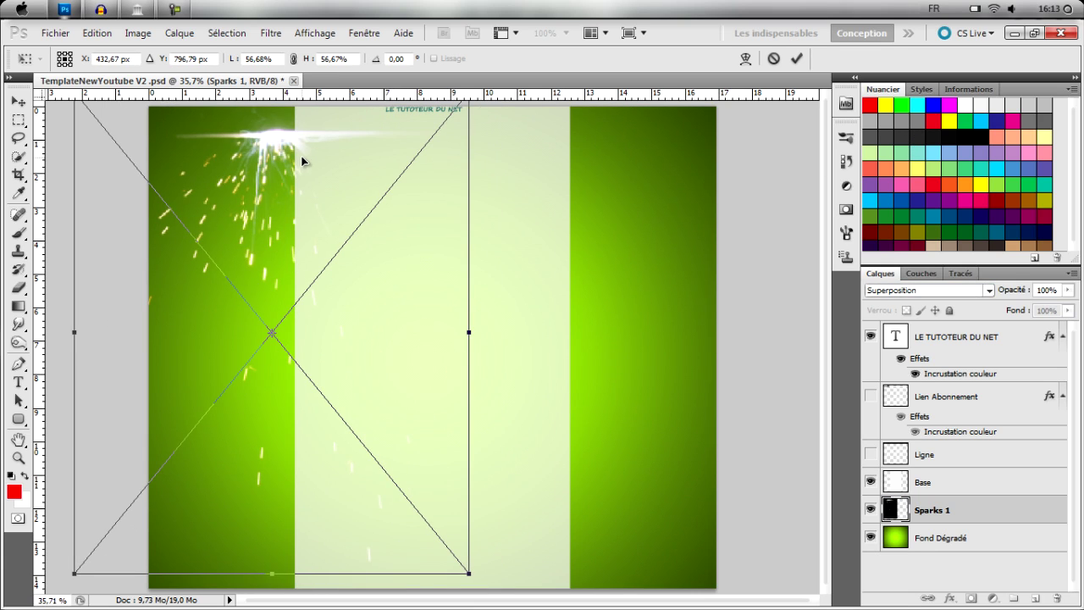
{"action": "left_click_drag", "start_coordinate": [540, 329], "coordinate": [405, 99]}
{"action": "left_click_drag", "start_coordinate": [267, 198], "coordinate": [200, 219]}
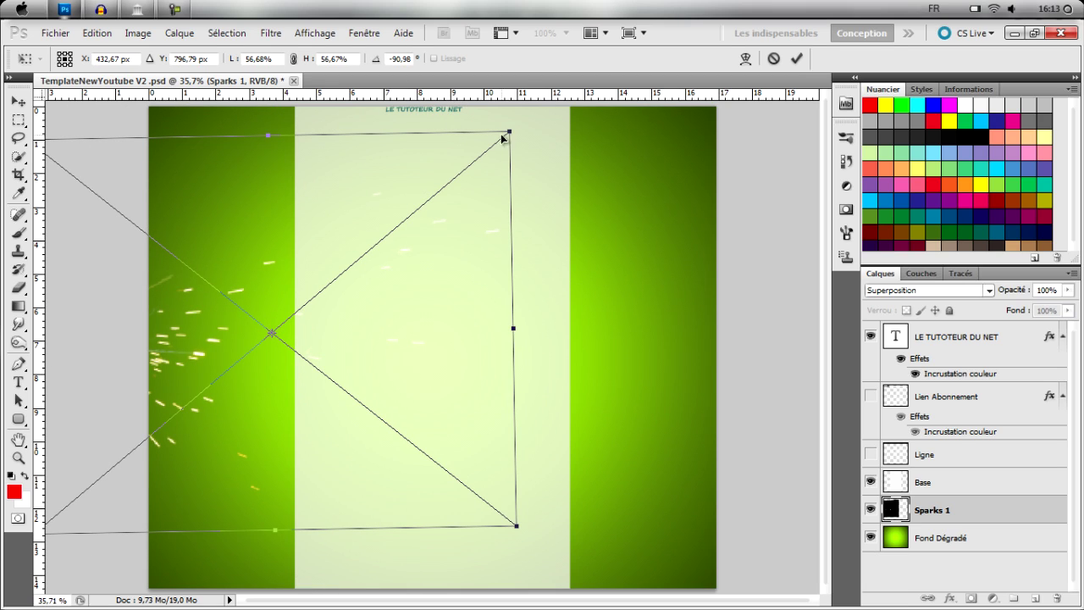
{"action": "left_click_drag", "start_coordinate": [511, 130], "coordinate": [275, 302]}
{"action": "left_click_drag", "start_coordinate": [167, 332], "coordinate": [326, 188]}
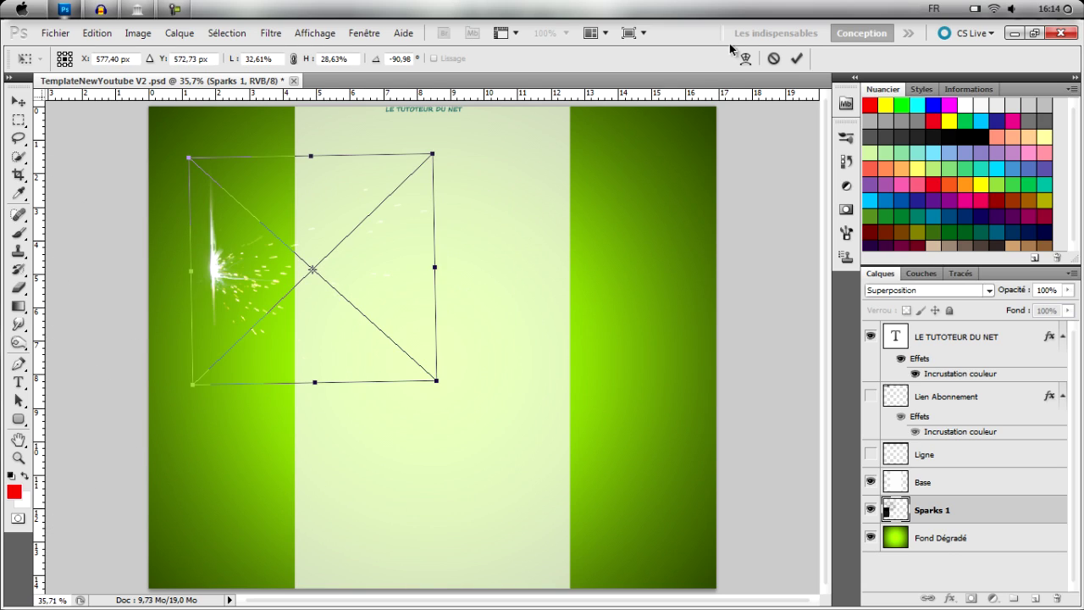
{"action": "left_click", "coordinate": [796, 58]}
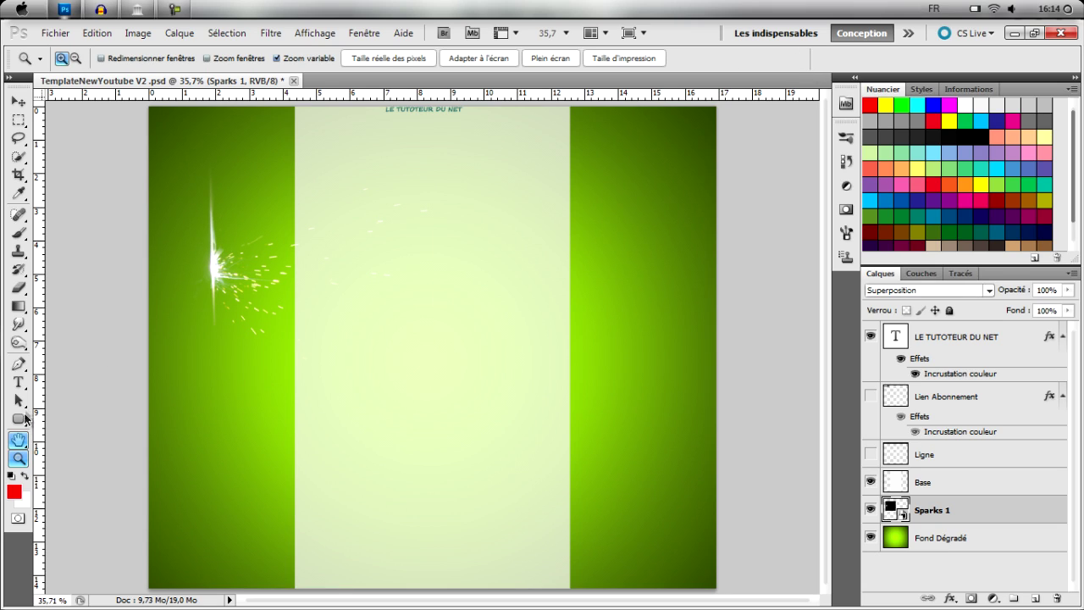
Add the text LTDN in 66 pt Poplar Std beside the sparks on the left green band.
{"action": "left_click", "coordinate": [268, 277]}
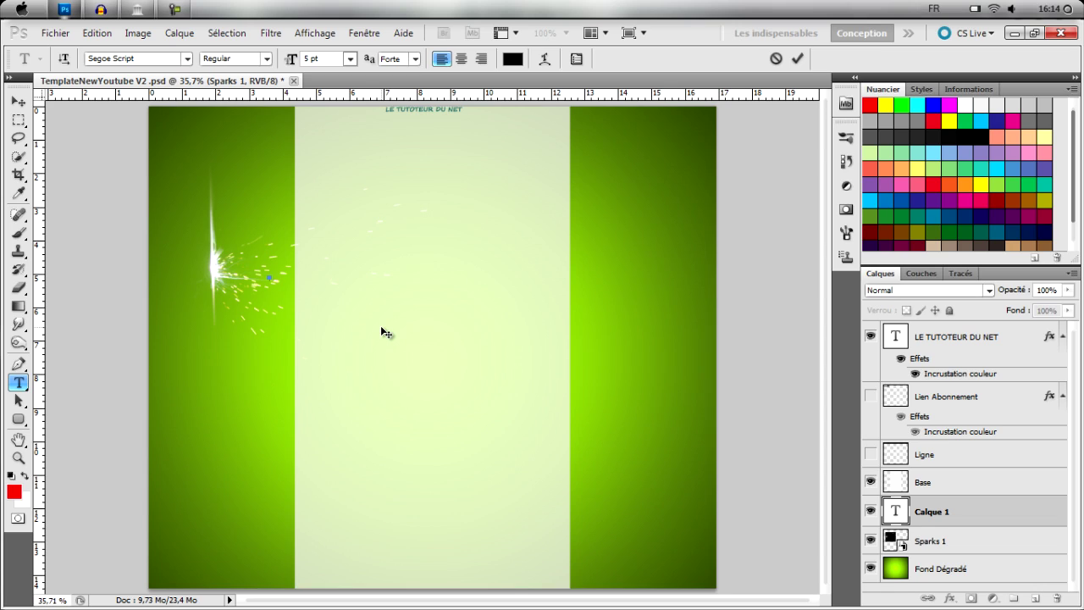
{"action": "type", "text": "LTP"}
{"action": "type", "text": "N"}
{"action": "left_click_drag", "start_coordinate": [291, 61], "coordinate": [278, 115]}
{"action": "left_click", "coordinate": [145, 60]}
{"action": "type", "text": "Poplar Std"}
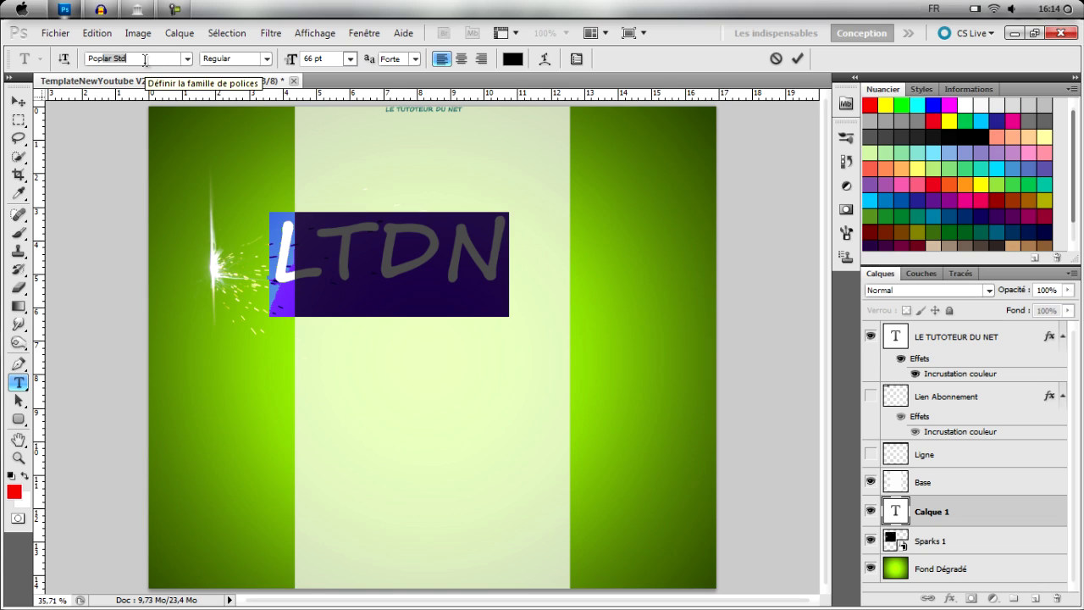
{"action": "key", "text": "Return"}
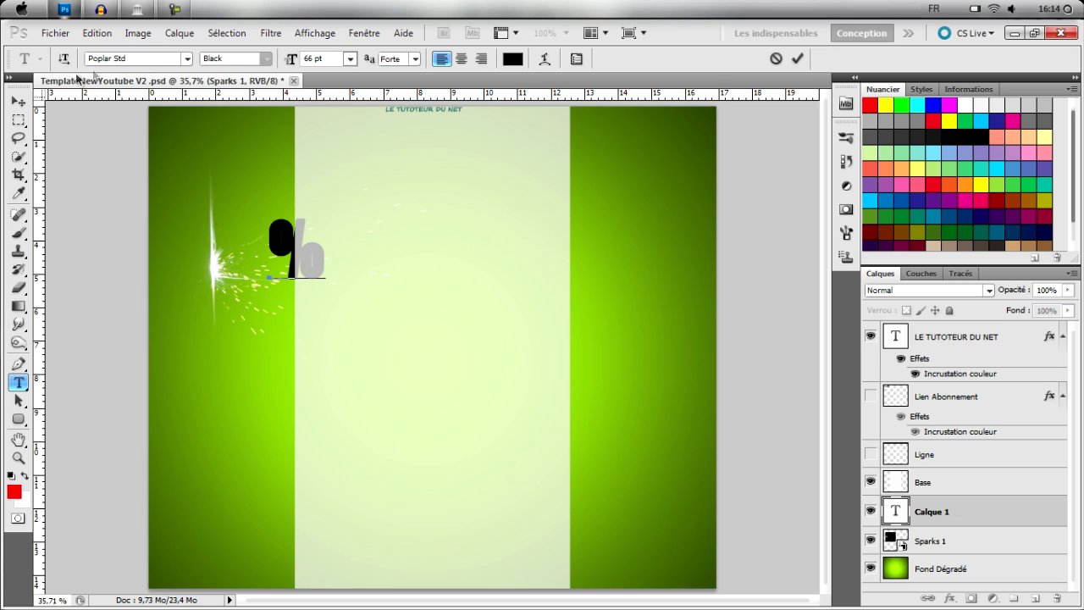
{"action": "key", "text": "BackSpace"}
{"action": "type", "text": "LT"}
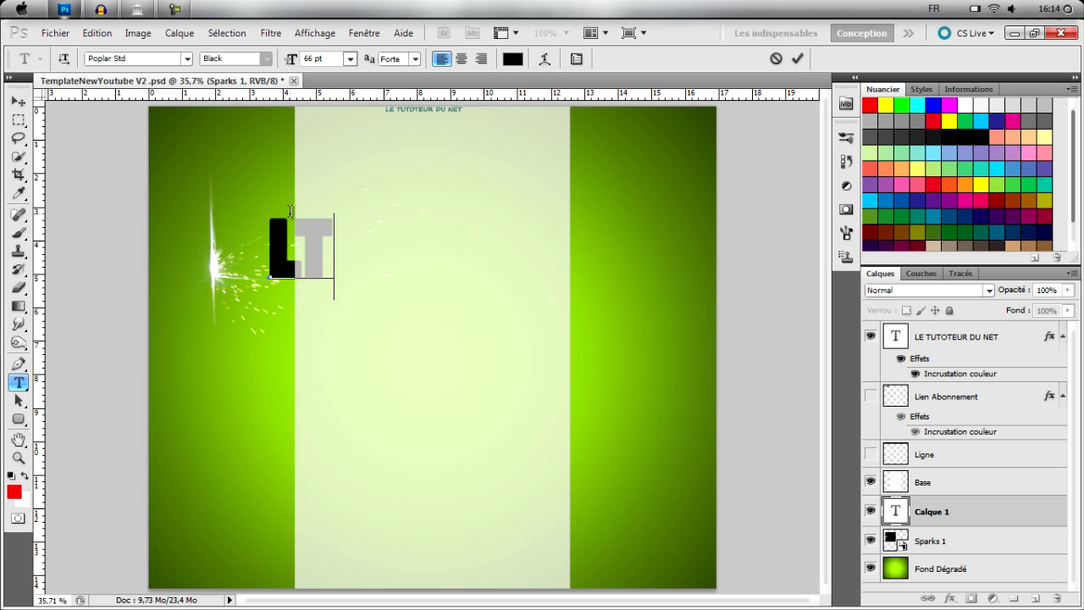
{"action": "type", "text": "DN"}
Rotate the LTDN text to read nearly vertically upwards, move it across the left green band's inner edge, and commit it.
{"action": "left_click_drag", "start_coordinate": [467, 284], "coordinate": [385, 119]}
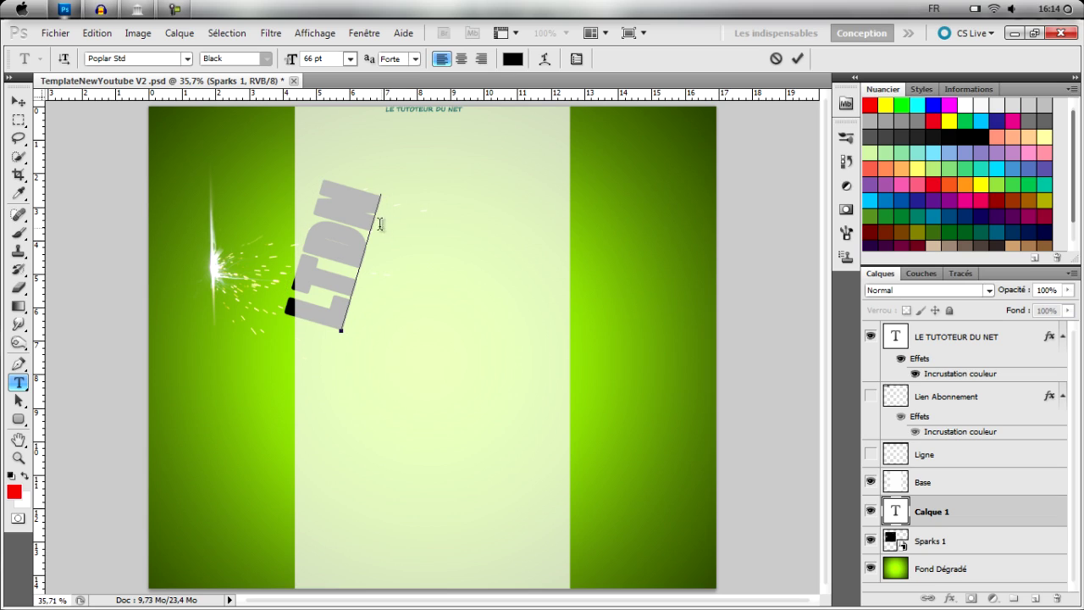
{"action": "left_click_drag", "start_coordinate": [295, 223], "coordinate": [243, 229]}
{"action": "left_click_drag", "start_coordinate": [407, 271], "coordinate": [416, 237]}
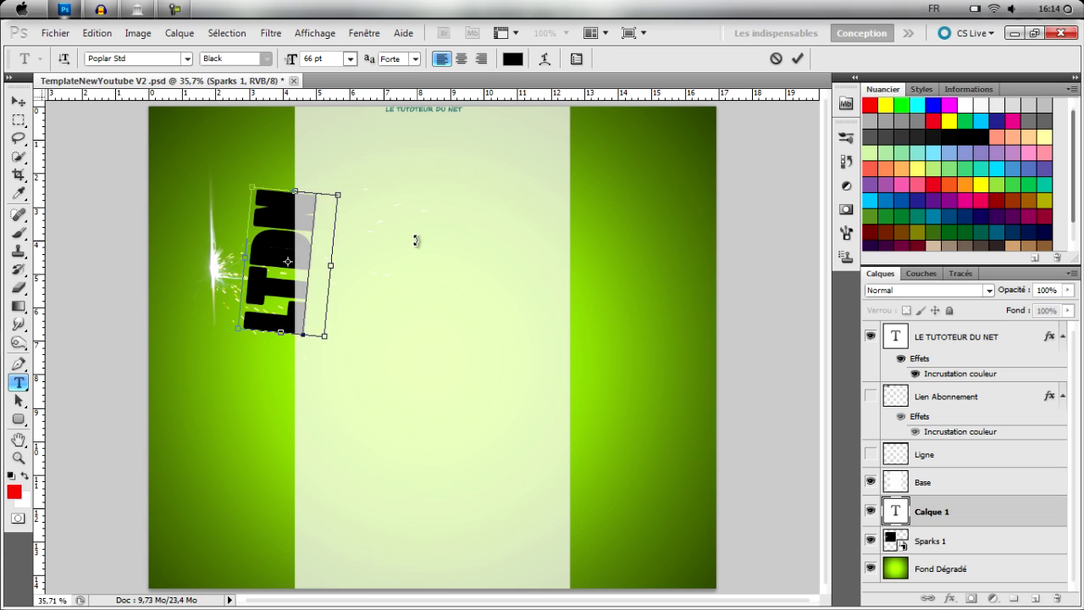
{"action": "left_click", "coordinate": [797, 59]}
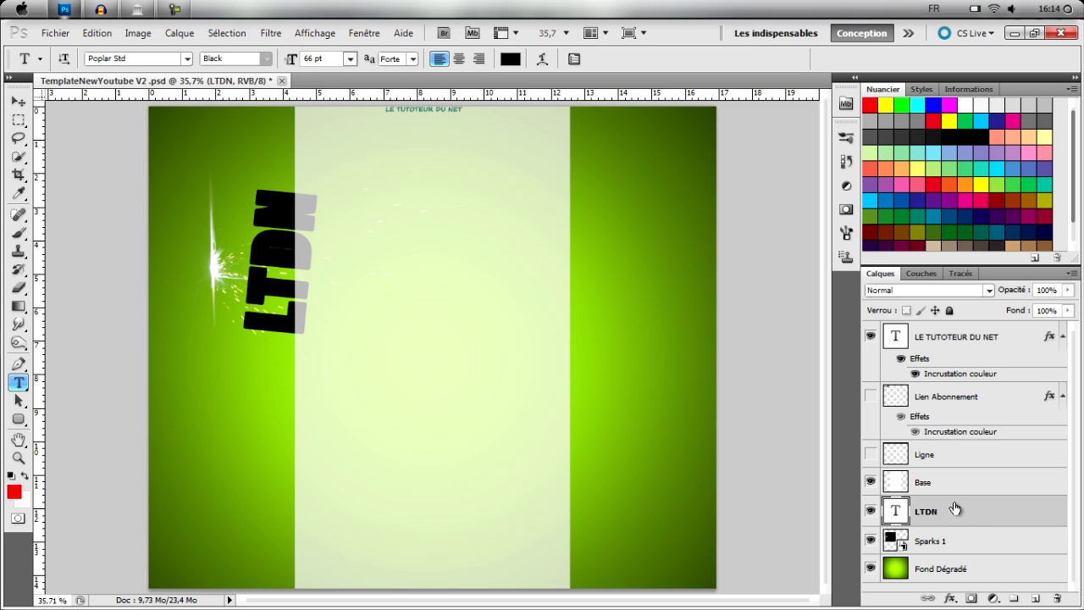
Apply the pink preset style with drop shadow, gradient overlay and outline to LTDN, and shift the text slightly up and left.
{"action": "double_click", "coordinate": [954, 507]}
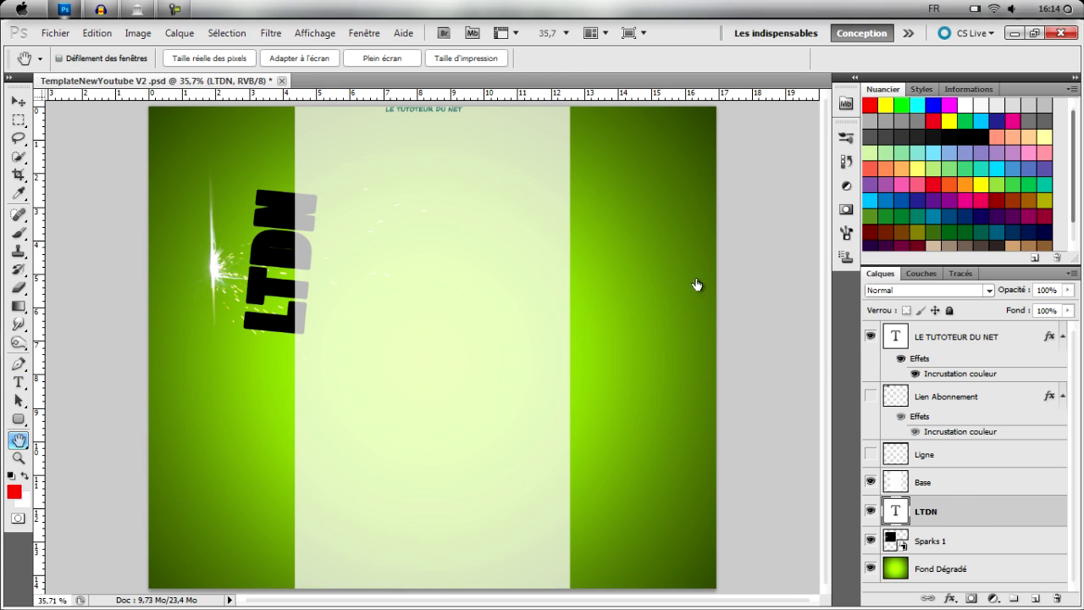
{"action": "left_click", "coordinate": [385, 415]}
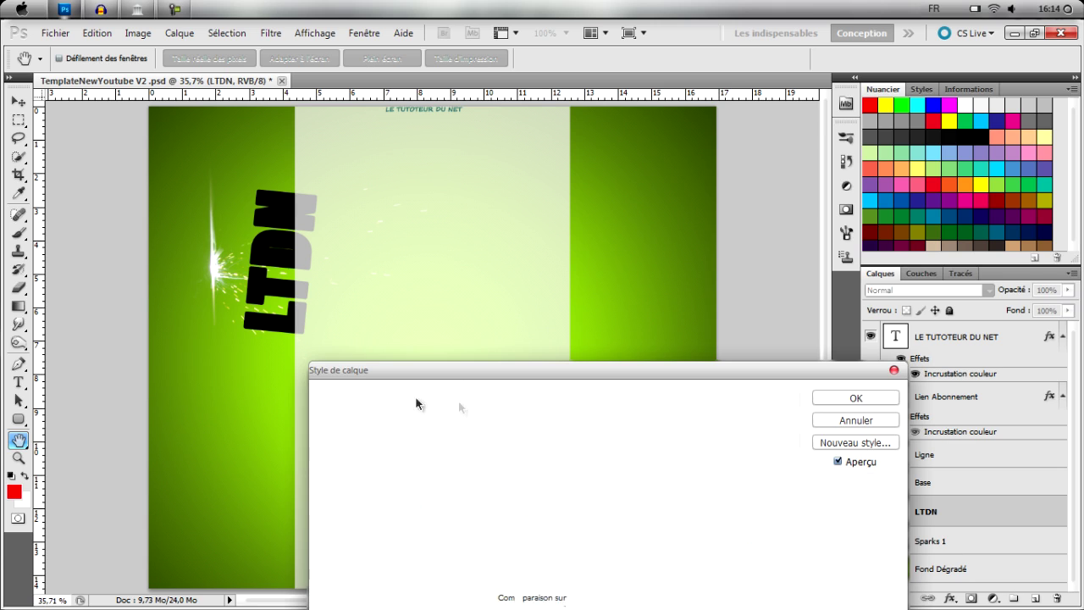
{"action": "left_click", "coordinate": [597, 465]}
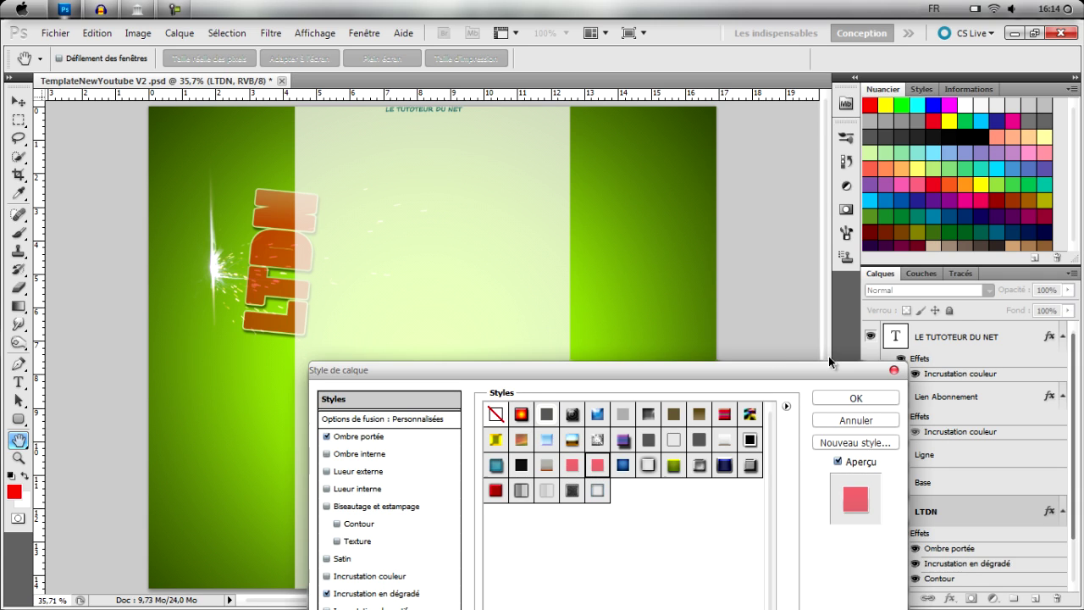
{"action": "left_click", "coordinate": [849, 399]}
{"action": "key", "text": "v"}
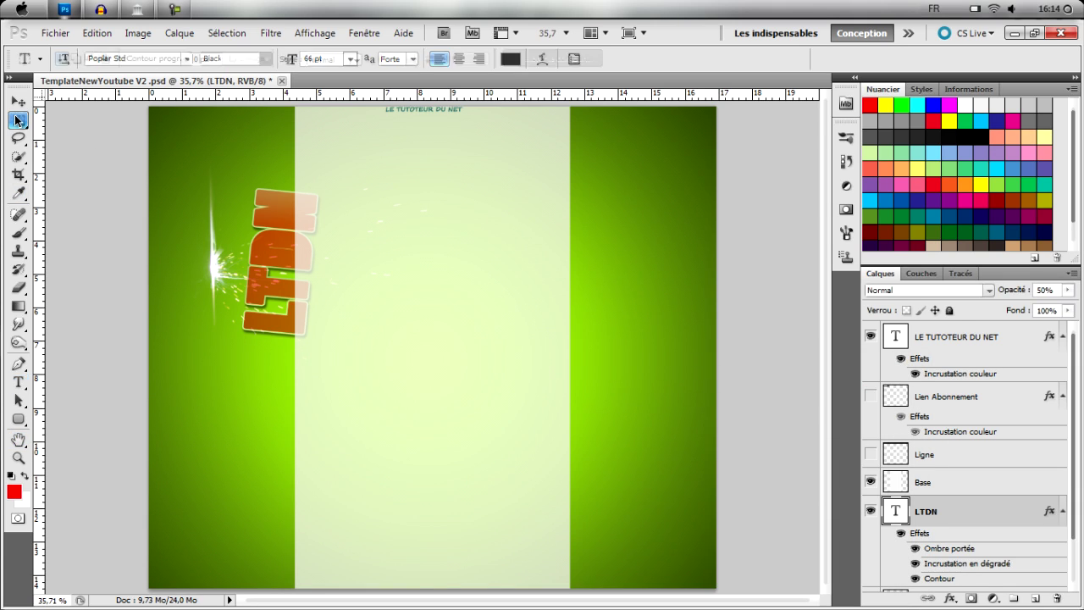
{"action": "left_click_drag", "start_coordinate": [264, 261], "coordinate": [261, 257]}
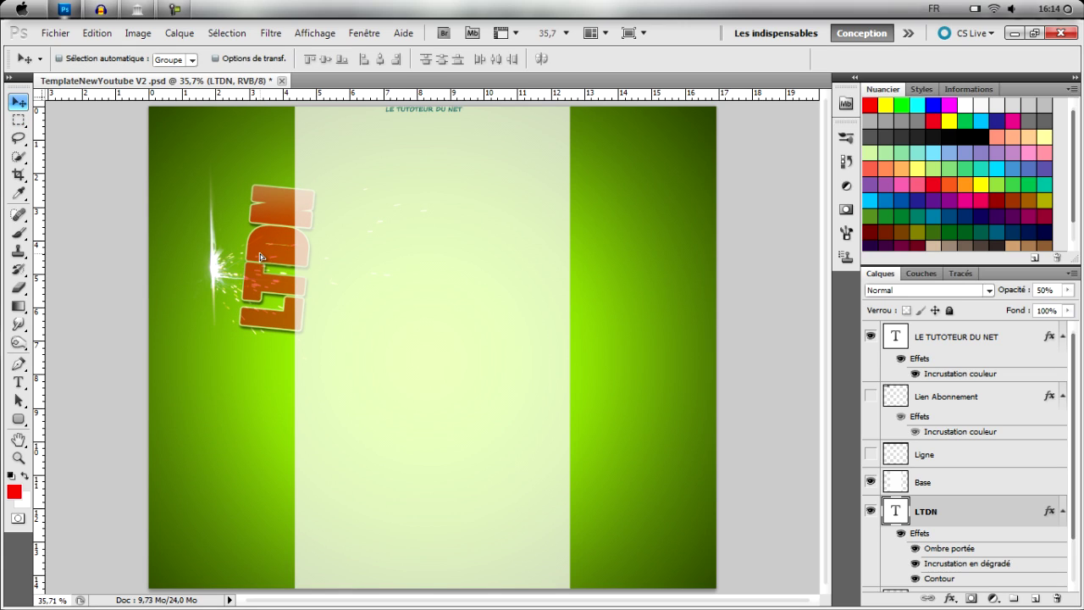
Move Sparks 1 against the left edge of the LTDN text and rotate it to about -78°.
{"action": "scroll", "coordinate": [1065, 453], "scroll_direction": "down", "scroll_amount": 2}
{"action": "left_click", "coordinate": [971, 553]}
{"action": "left_click_drag", "start_coordinate": [182, 253], "coordinate": [205, 255]}
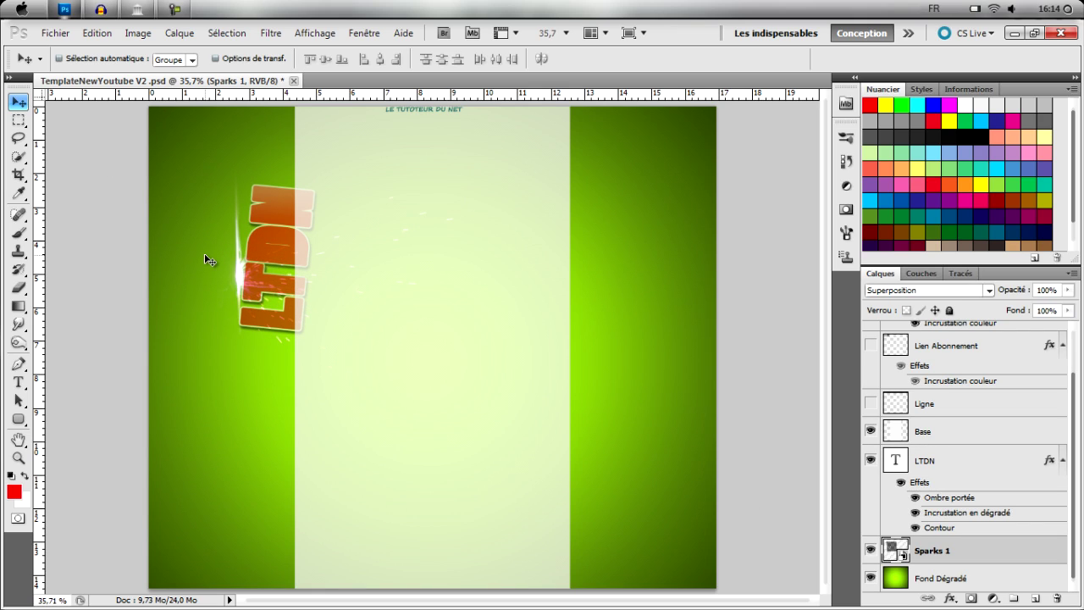
{"action": "key", "text": "ctrl+t"}
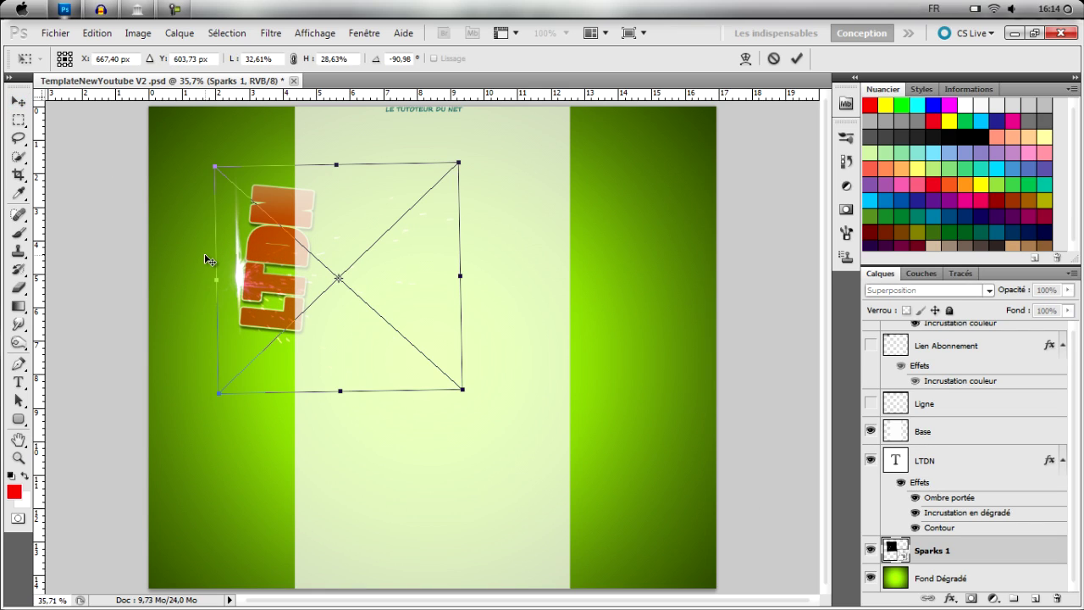
{"action": "mouse_move", "coordinate": [342, 164]}
{"action": "left_mouse_down"}
{"action": "mouse_move", "coordinate": [352, 166]}
{"action": "mouse_move", "coordinate": [342, 166]}
{"action": "left_mouse_up"}
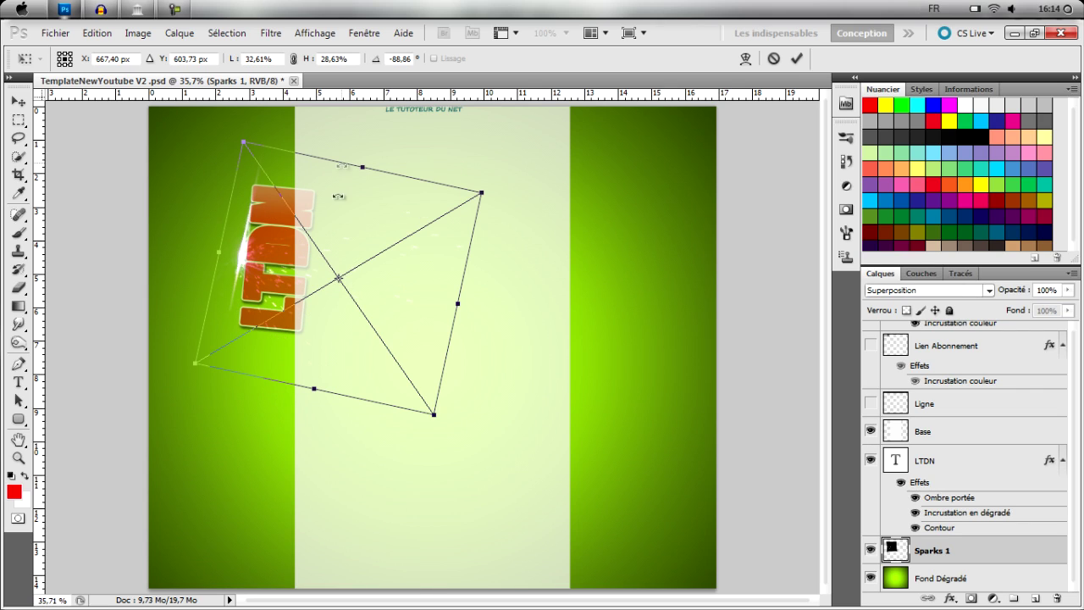
{"action": "left_click_drag", "start_coordinate": [329, 240], "coordinate": [329, 264]}
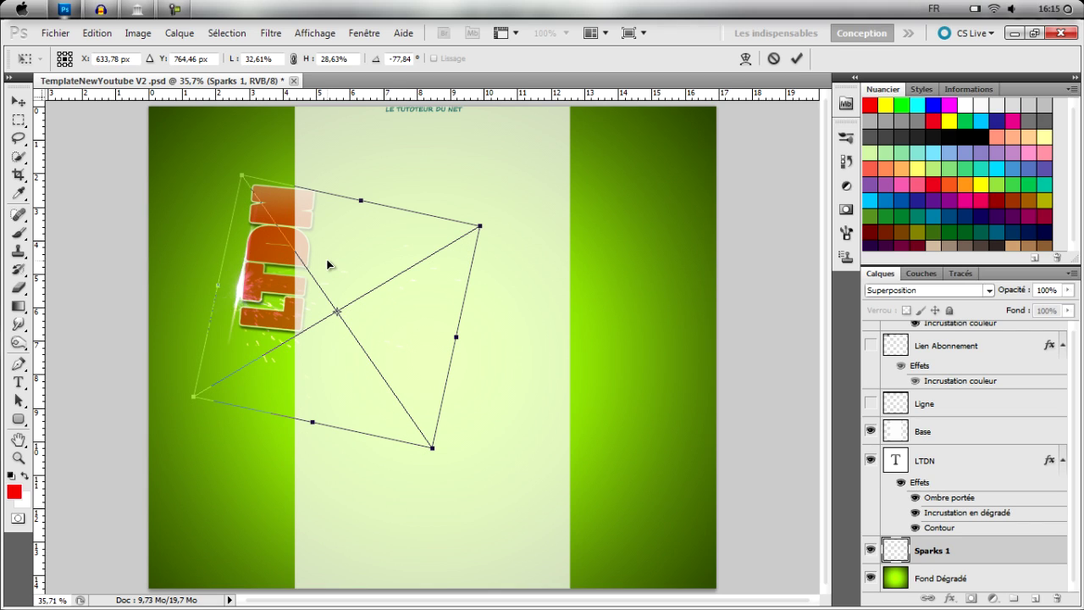
{"action": "left_click", "coordinate": [797, 59]}
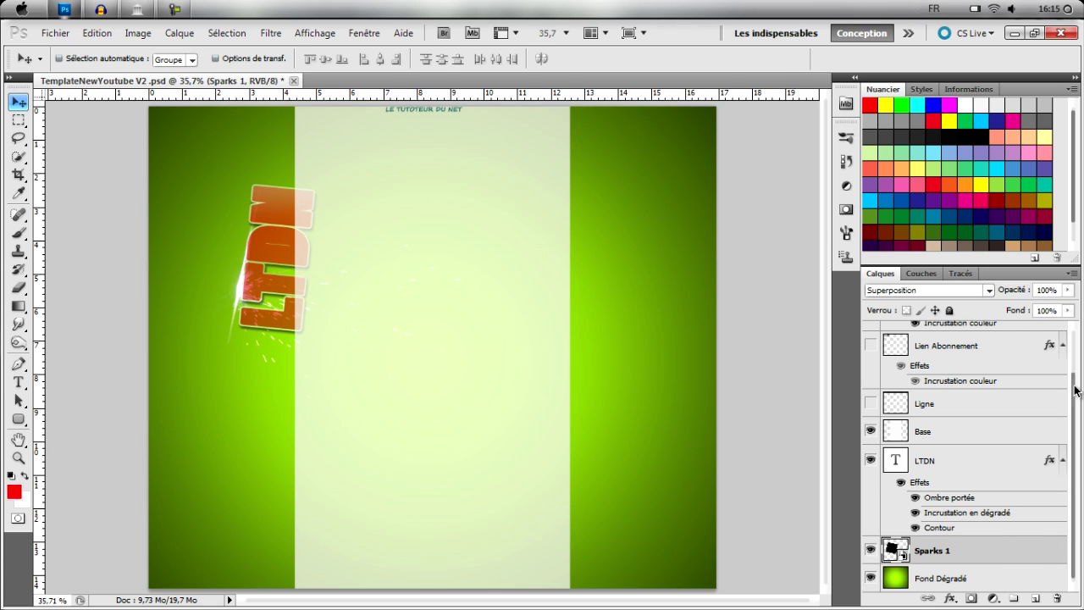
Move the Sparks 1 layer above LTDN in the layer stack and nudge it slightly.
{"action": "left_click_drag", "start_coordinate": [963, 548], "coordinate": [955, 453]}
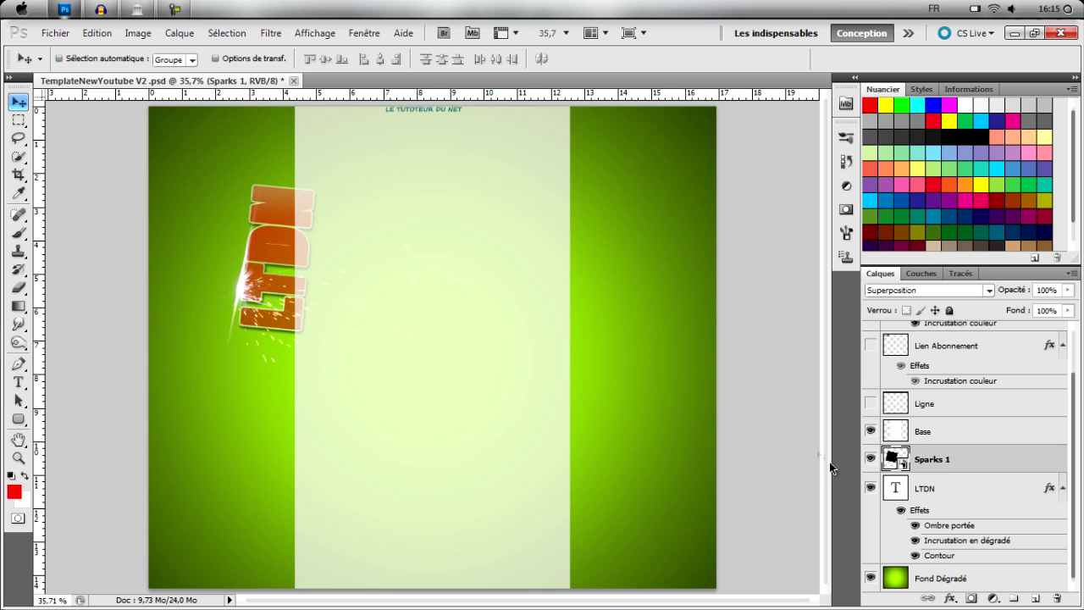
{"action": "key", "text": "Left"}
Replace the Sparks 1 layer with the desktop's eclairs (3) image above LTDN and set its blending to Superposition.
{"action": "left_click", "coordinate": [61, 9]}
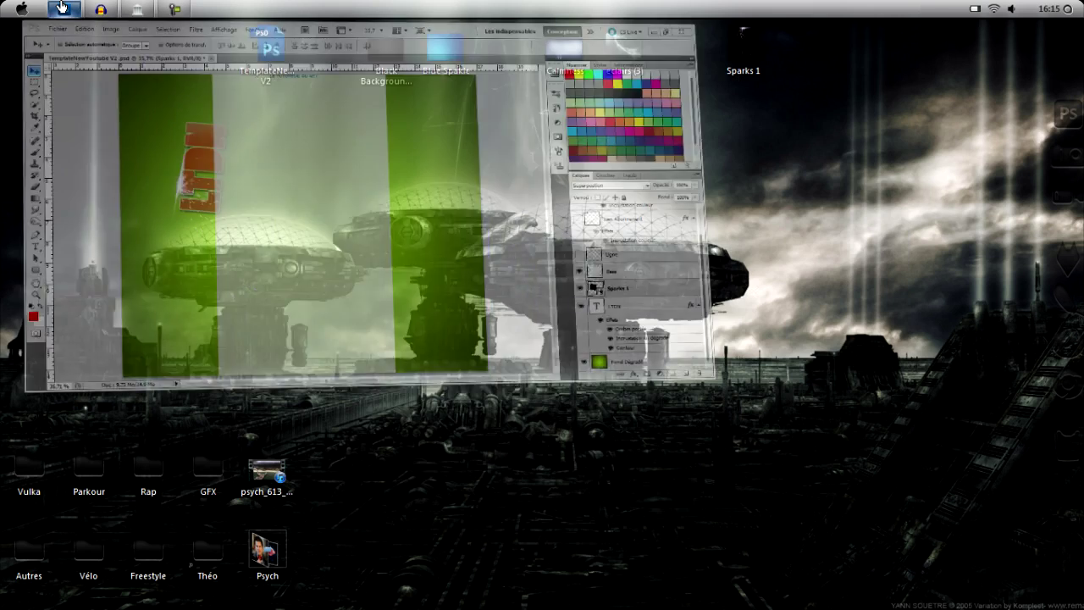
{"action": "left_click", "coordinate": [61, 8]}
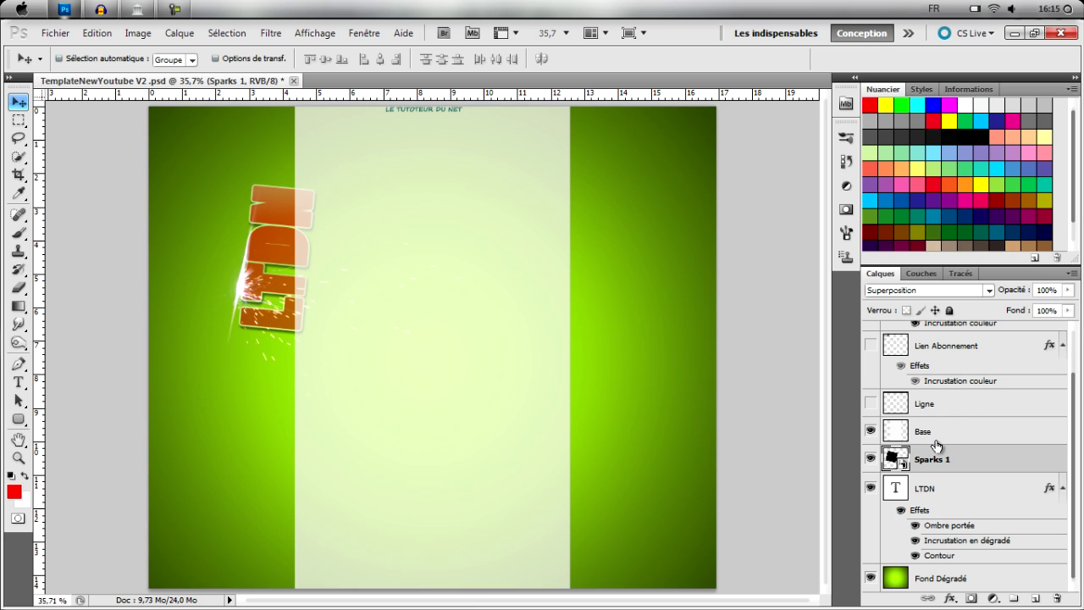
{"action": "left_click", "coordinate": [61, 9]}
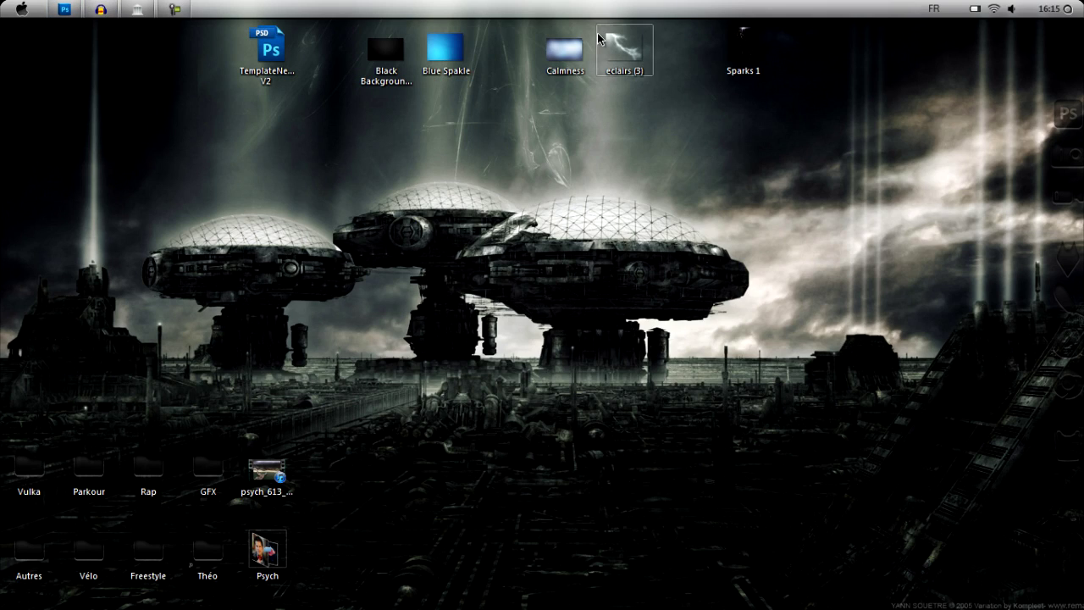
{"action": "left_click", "coordinate": [61, 8]}
{"action": "left_click_drag", "start_coordinate": [253, 293], "coordinate": [252, 292]}
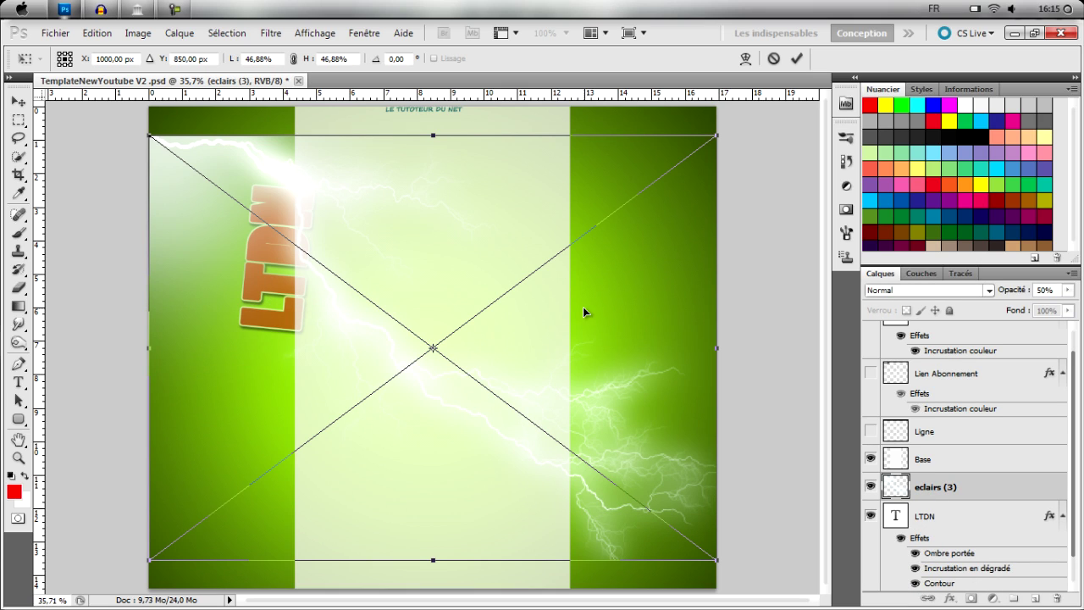
{"action": "left_click", "coordinate": [913, 292]}
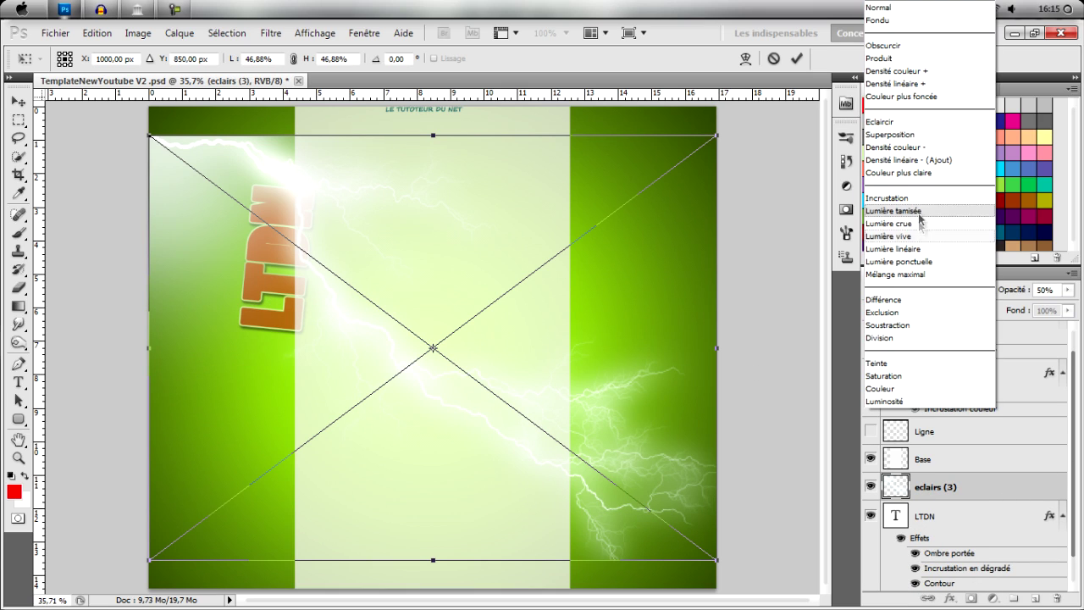
{"action": "left_click", "coordinate": [933, 129]}
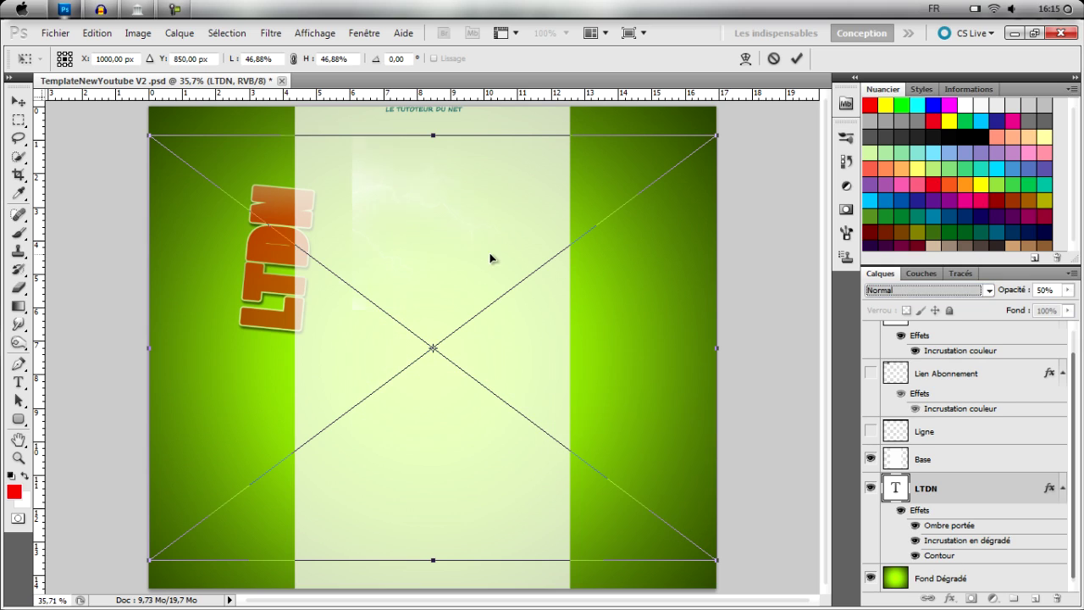
Move the eclairs (3) image toward the canvas's upper-left corner, scale it to 49.24% by 53.44%, and apply the transformation.
{"action": "left_click_drag", "start_coordinate": [370, 301], "coordinate": [383, 240]}
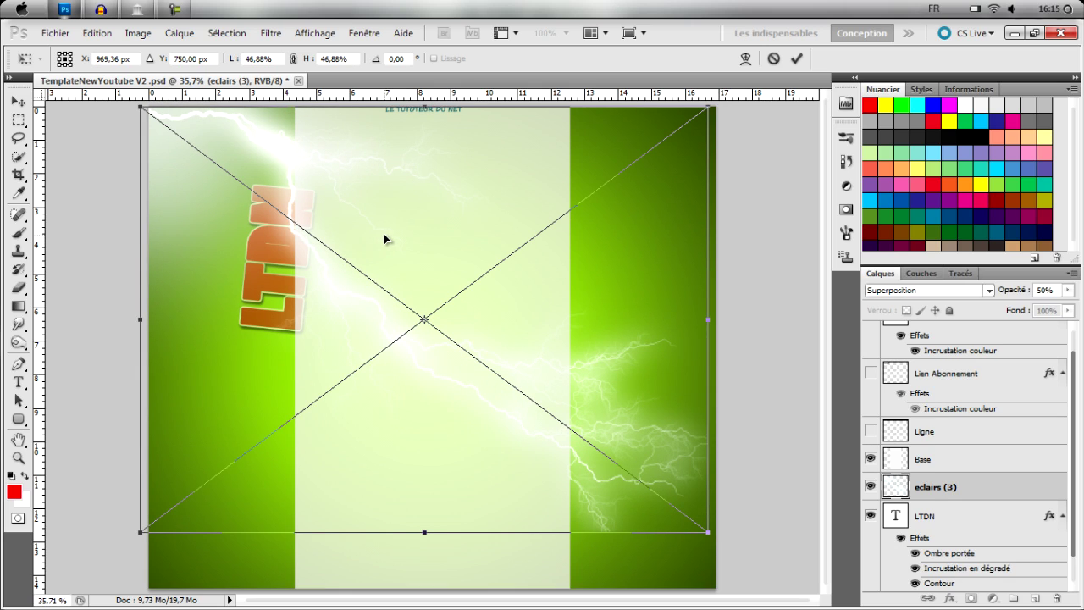
{"action": "left_click_drag", "start_coordinate": [710, 534], "coordinate": [738, 556]}
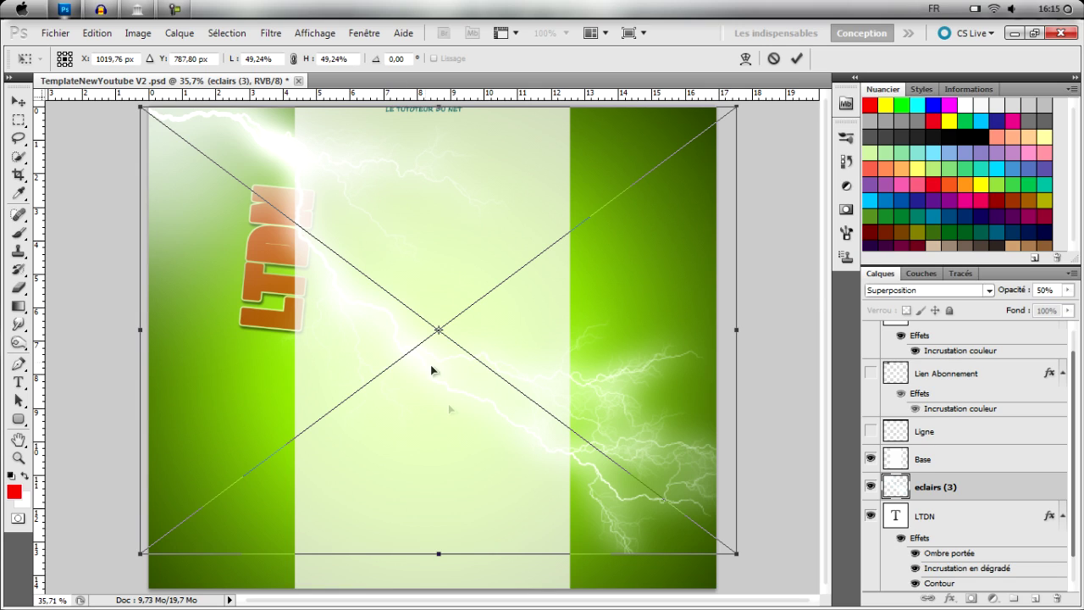
{"action": "left_click_drag", "start_coordinate": [434, 559], "coordinate": [426, 598]}
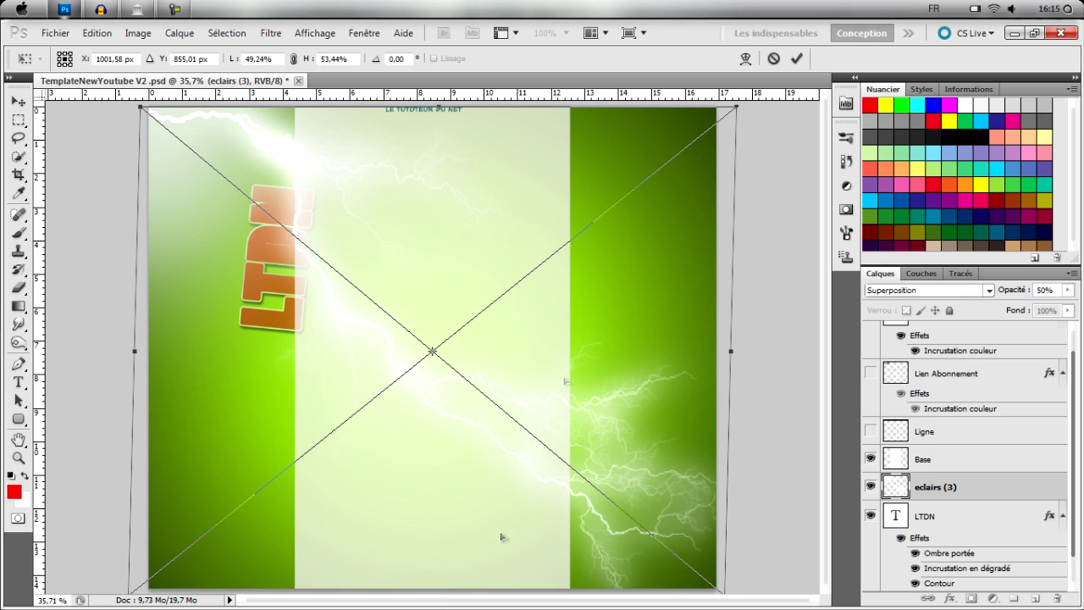
{"action": "left_click", "coordinate": [797, 58]}
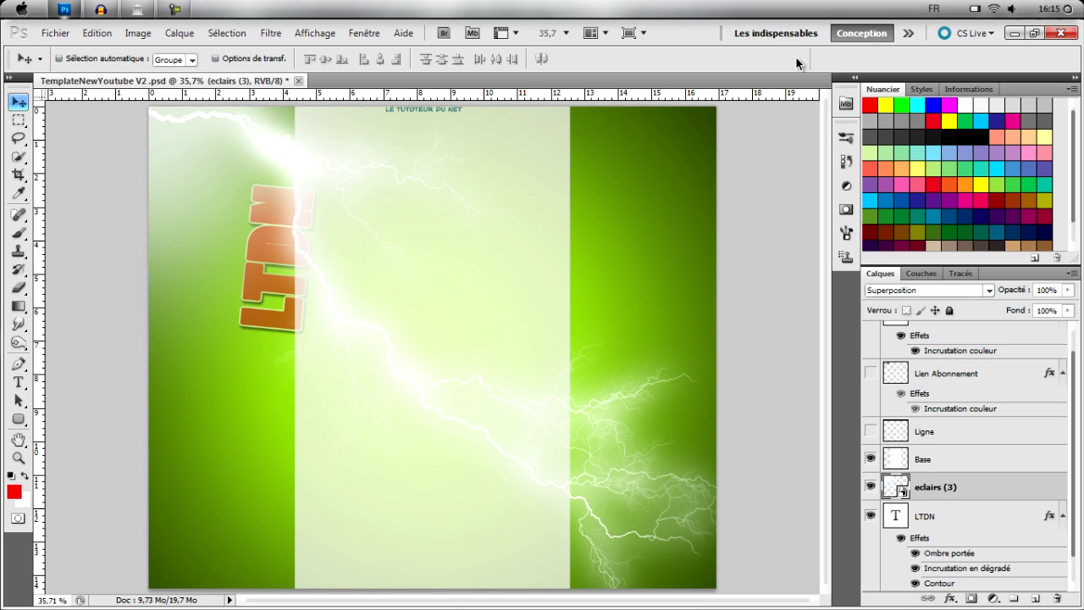
Delete the eclairs (3) layer, and switch to the desktop and back to the template.
{"action": "key", "text": "Delete"}
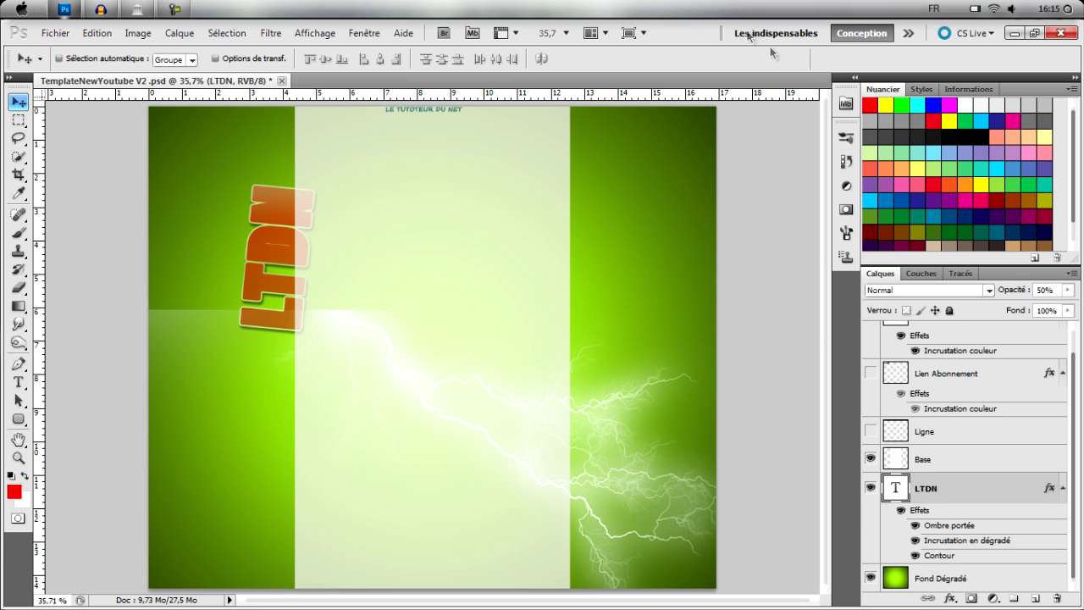
{"action": "left_click", "coordinate": [74, 6]}
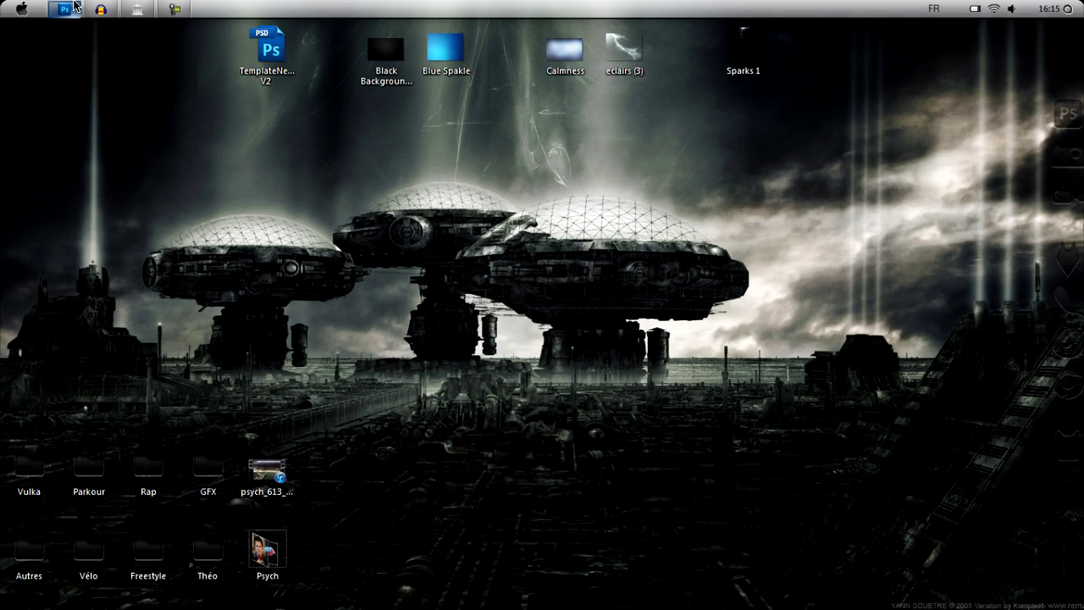
{"action": "left_click", "coordinate": [74, 6]}
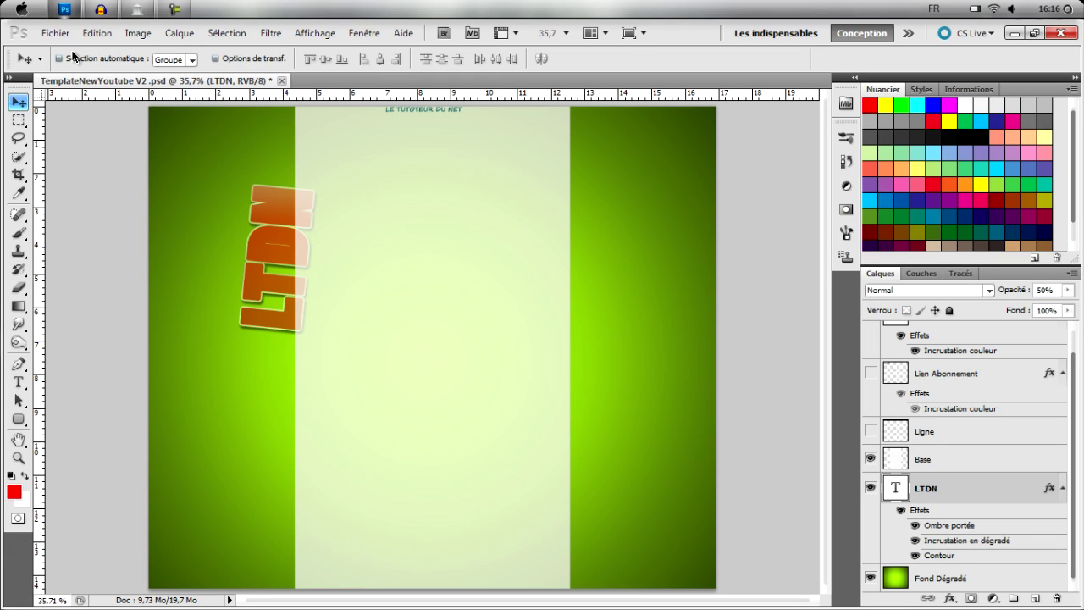
Activate the Brush tool and open its brush presets.
{"action": "left_click", "coordinate": [18, 234]}
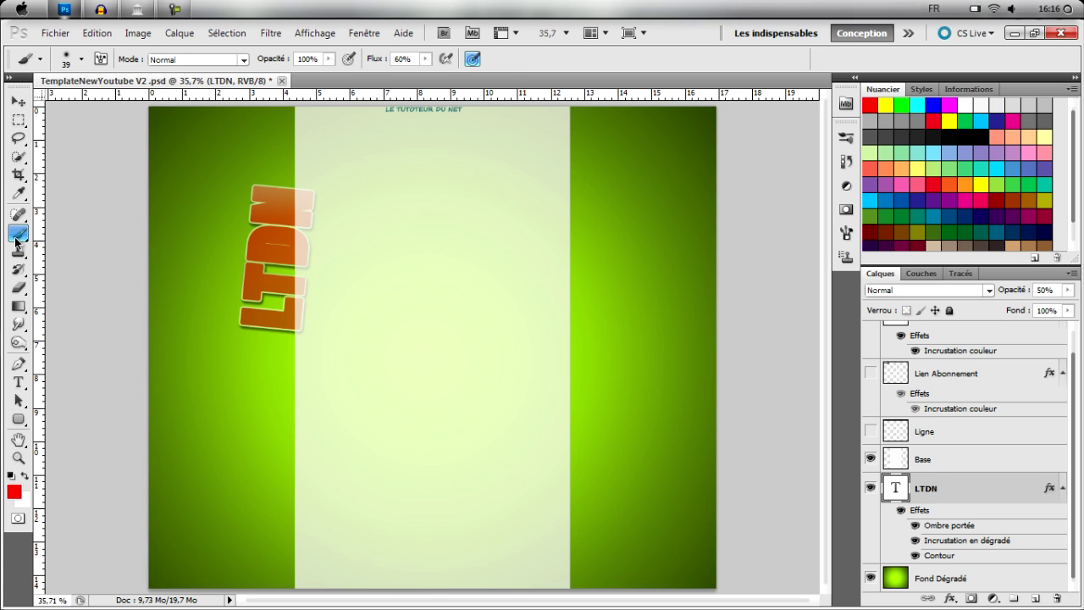
{"action": "left_click", "coordinate": [18, 306]}
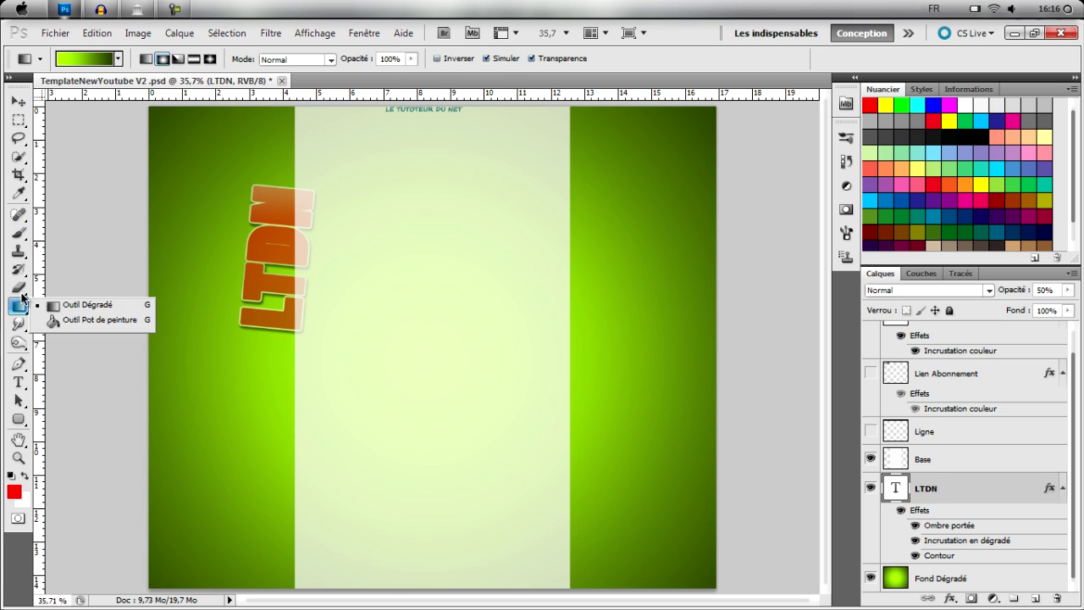
{"action": "left_click", "coordinate": [20, 236]}
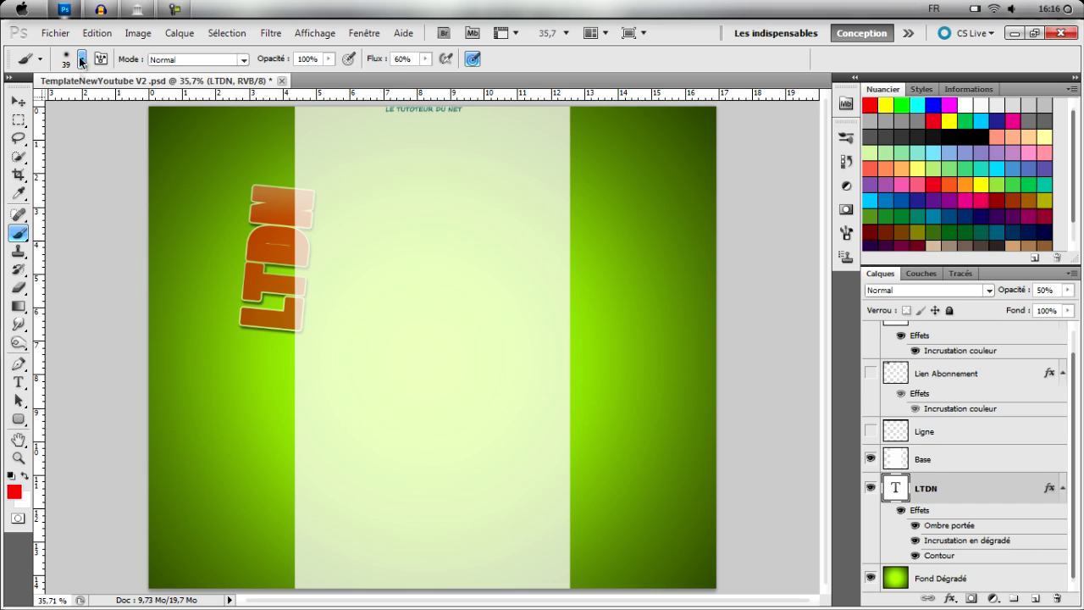
{"action": "left_click", "coordinate": [27, 239]}
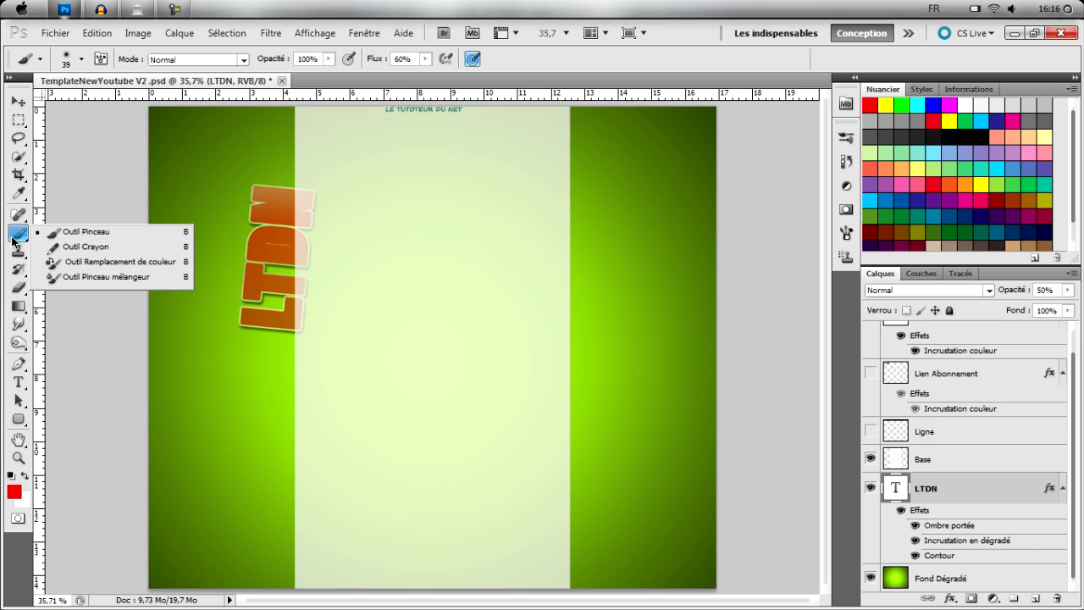
{"action": "left_click", "coordinate": [13, 242]}
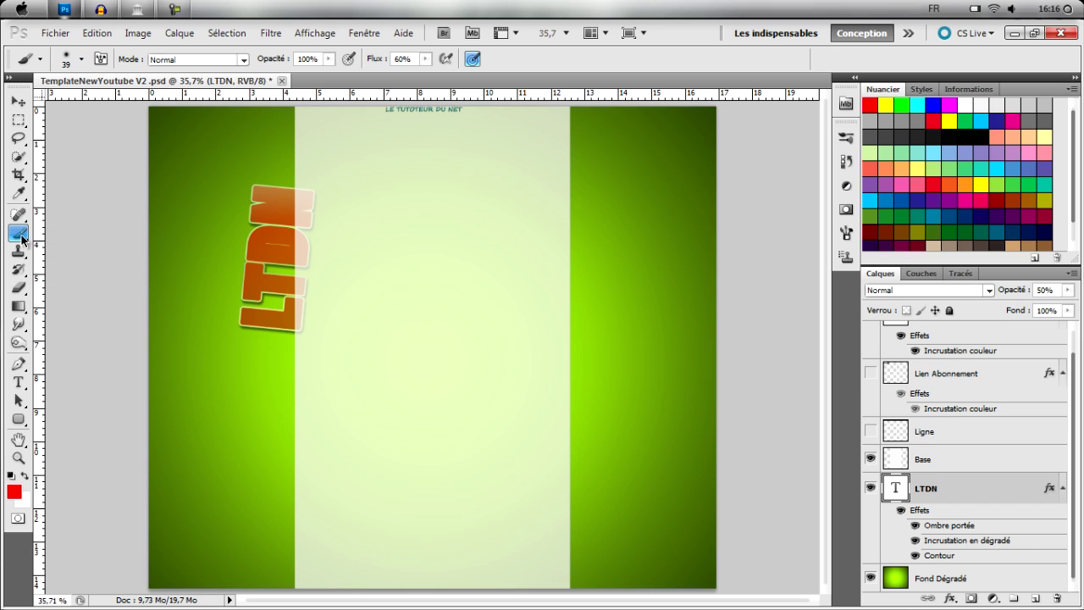
{"action": "left_click", "coordinate": [82, 59]}
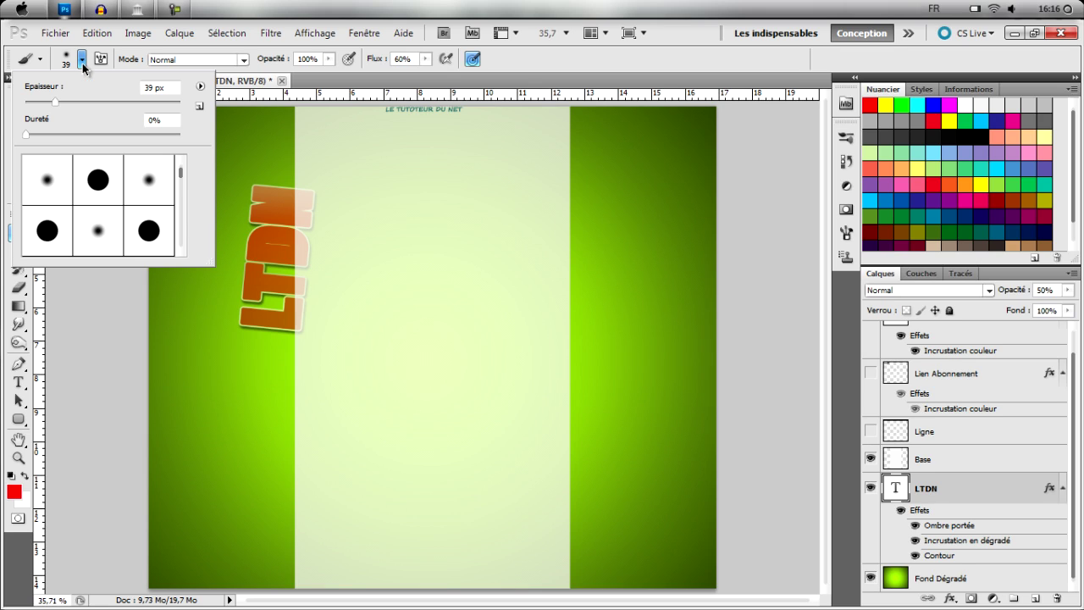
Load the WG_Splatter_1 brush file from the GFX folder's Brush pack v3 into the brush presets.
{"action": "left_click", "coordinate": [200, 86]}
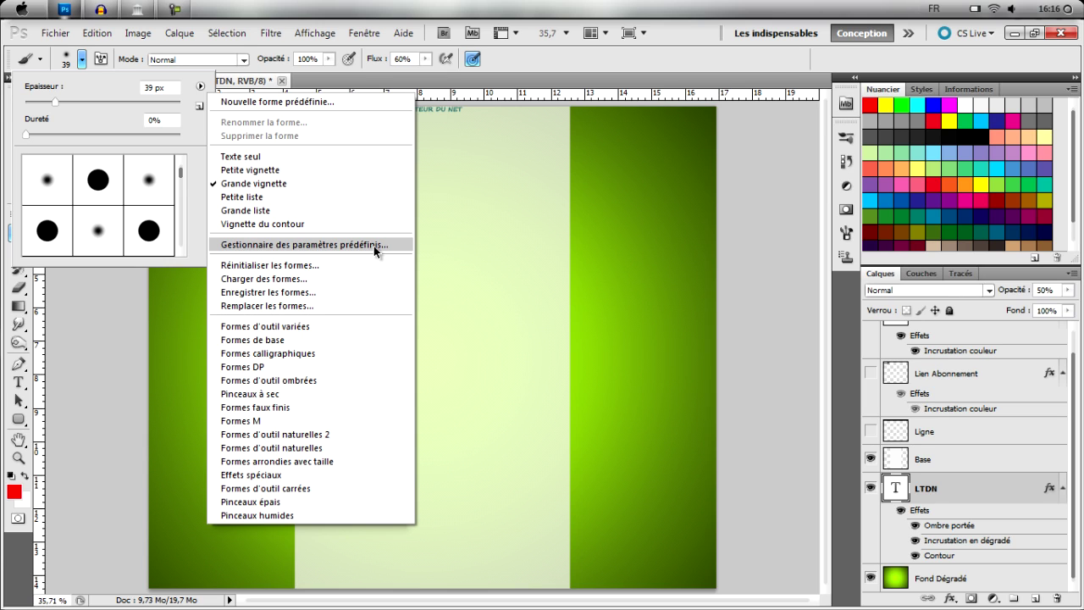
{"action": "left_click", "coordinate": [261, 278]}
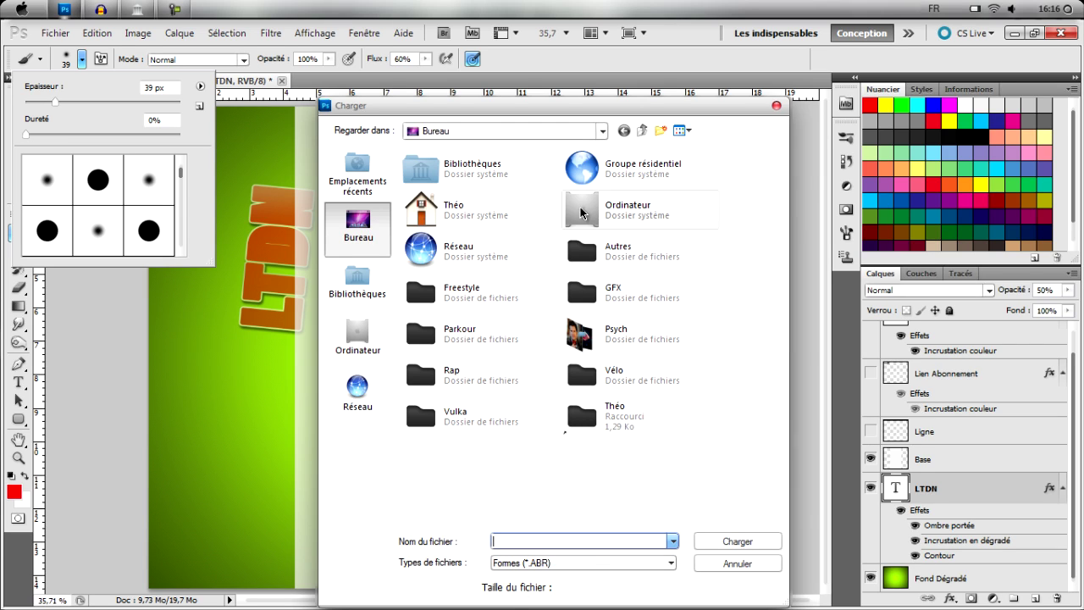
{"action": "double_click", "coordinate": [626, 306]}
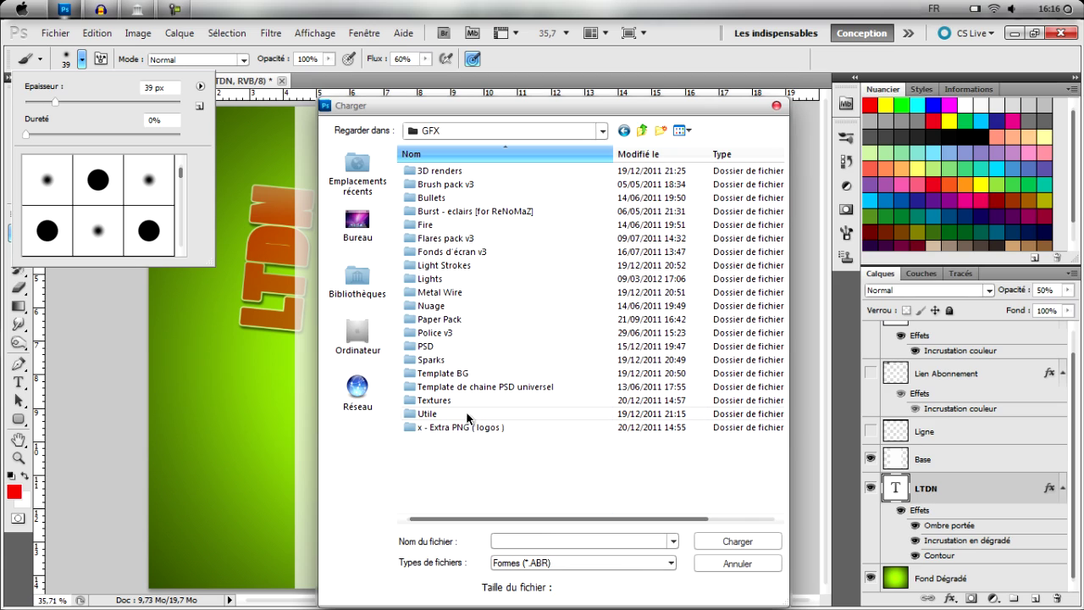
{"action": "double_click", "coordinate": [466, 184]}
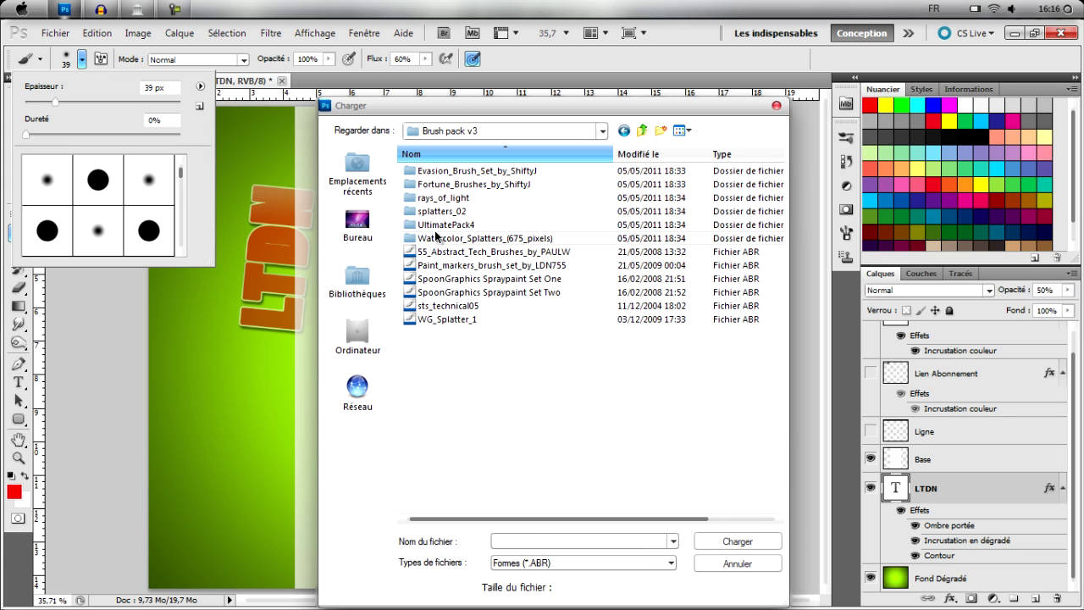
{"action": "left_click", "coordinate": [471, 319]}
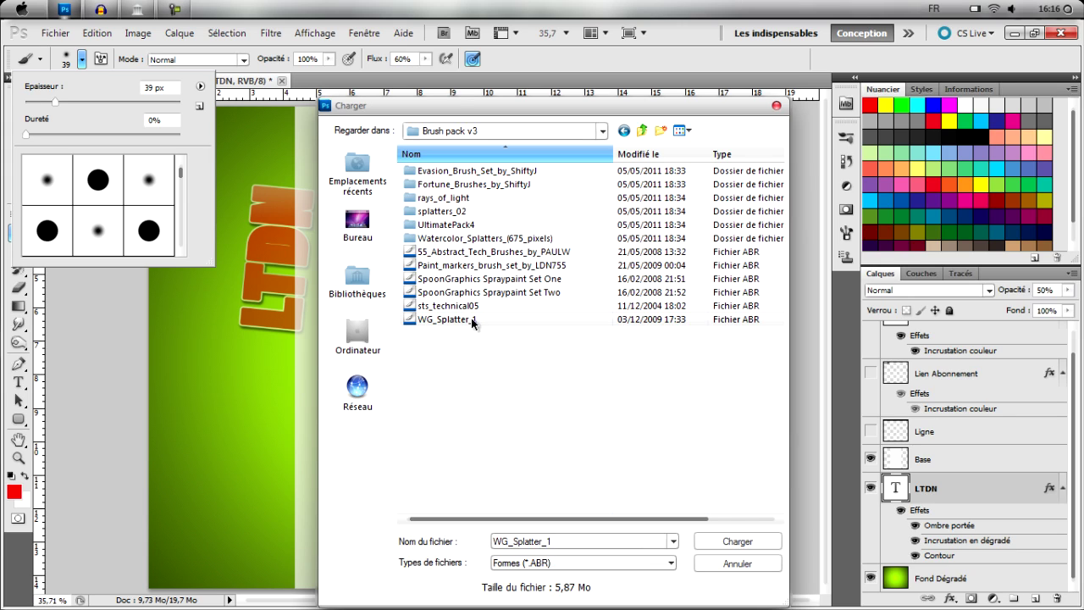
{"action": "left_click", "coordinate": [455, 278]}
{"action": "left_click", "coordinate": [464, 320]}
{"action": "left_click", "coordinate": [740, 540]}
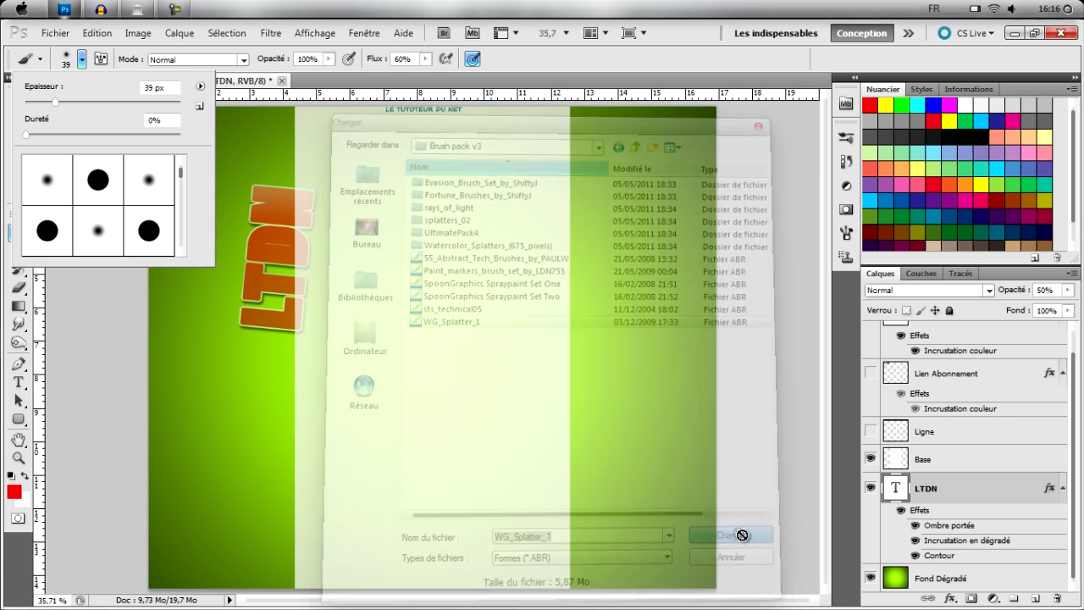
Choose the 2276 px splatter brush from the end of the preset list and close the presets.
{"action": "left_click_drag", "start_coordinate": [181, 174], "coordinate": [178, 276]}
{"action": "left_click", "coordinate": [149, 178]}
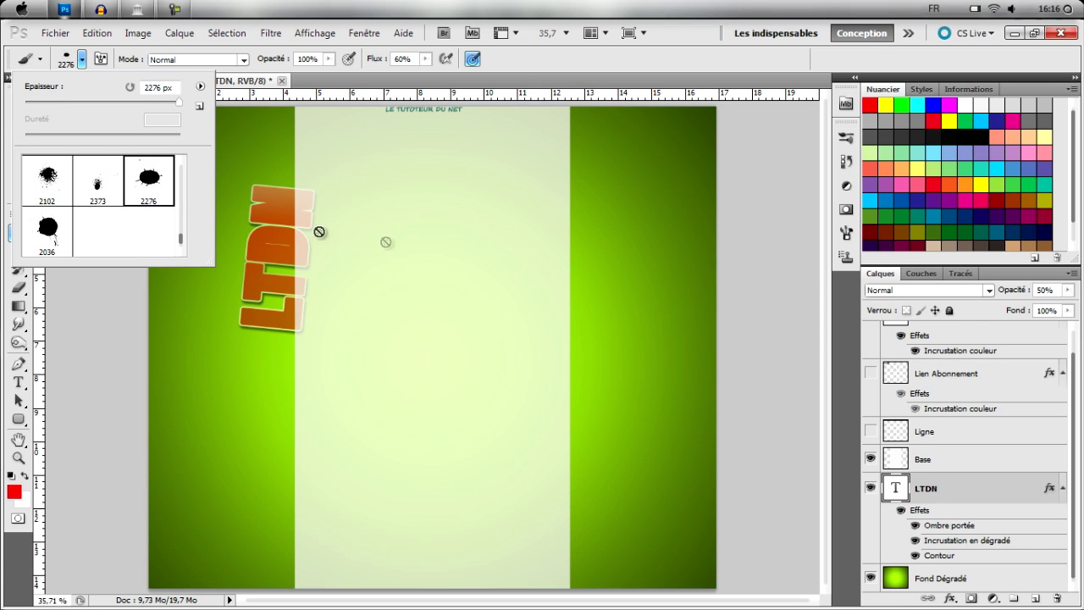
{"action": "mouse_move", "coordinate": [183, 245]}
{"action": "left_mouse_down"}
{"action": "mouse_move", "coordinate": [182, 228]}
{"action": "mouse_move", "coordinate": [186, 239]}
{"action": "left_mouse_up"}
{"action": "left_click", "coordinate": [84, 63]}
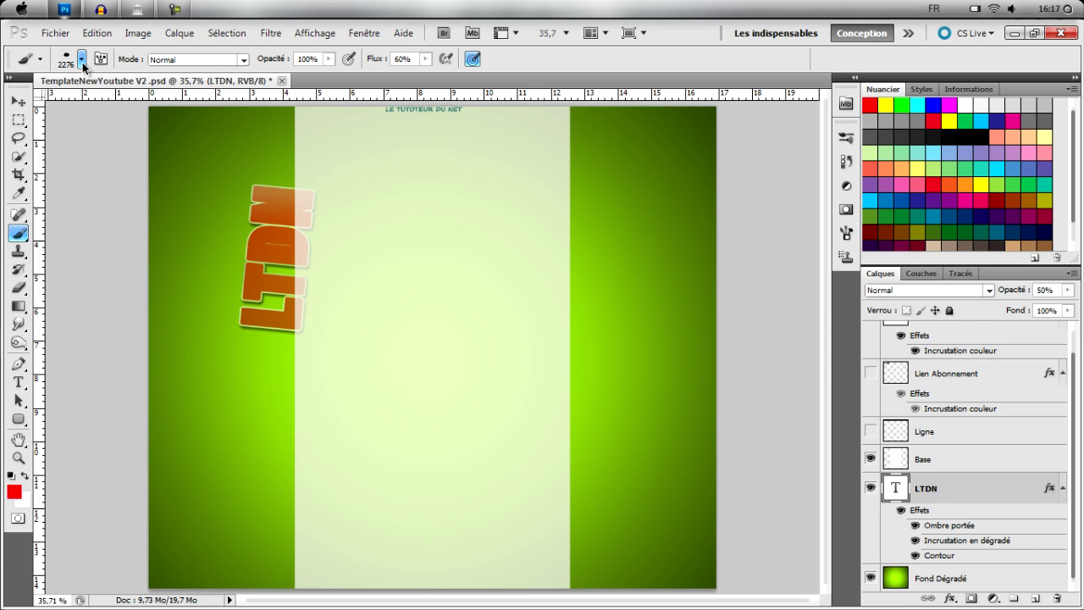
Examine the Gradient tool's editor presets and the dialog for loading GRD gradient files, and close both.
{"action": "left_click", "coordinate": [18, 306]}
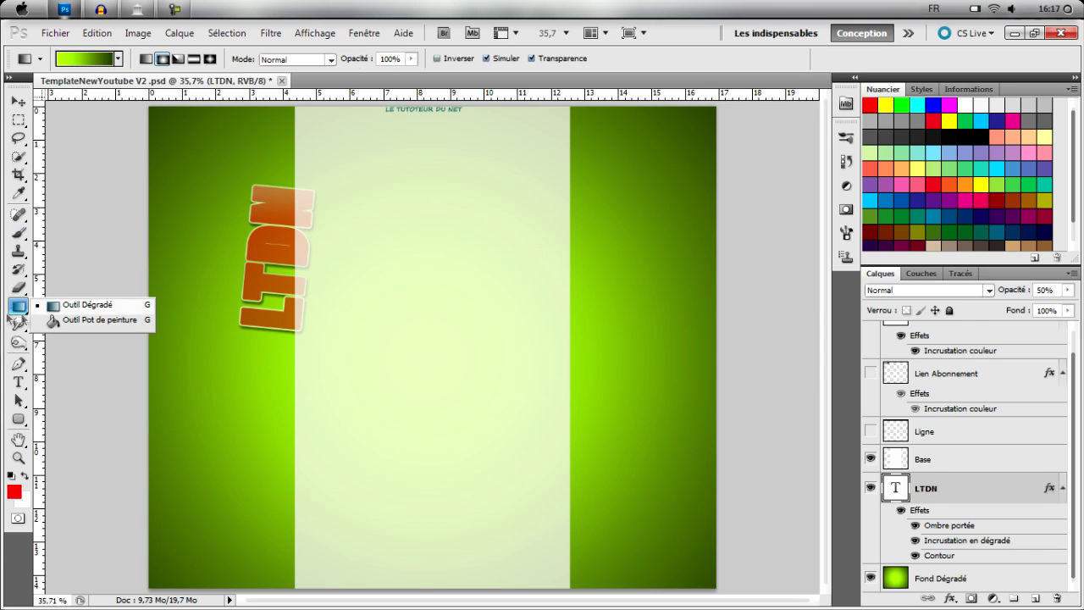
{"action": "left_click", "coordinate": [18, 310]}
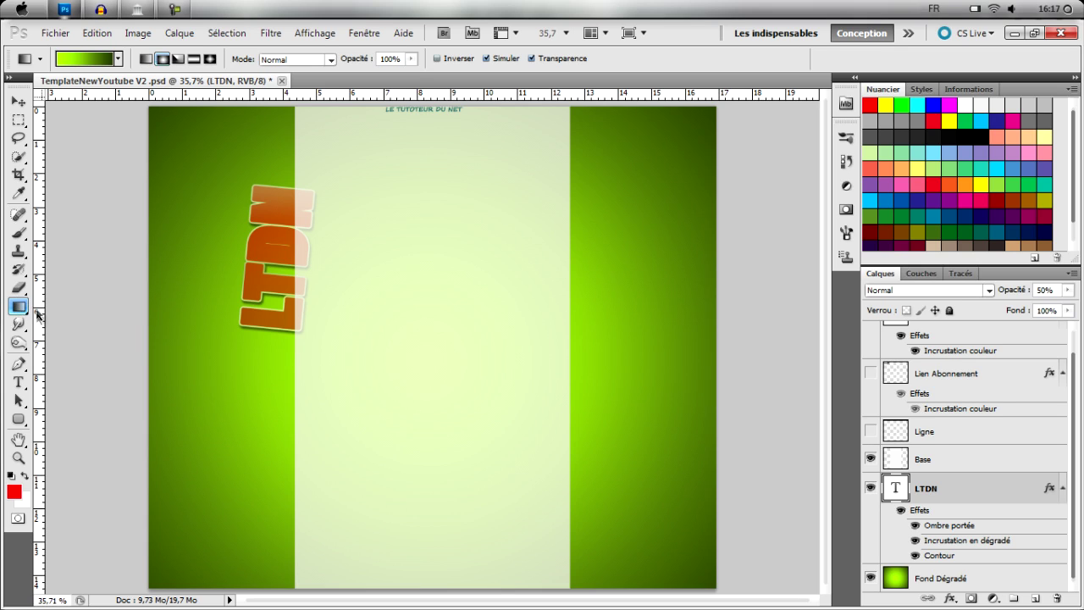
{"action": "left_click", "coordinate": [76, 58]}
{"action": "left_click_drag", "start_coordinate": [872, 169], "coordinate": [710, 159]}
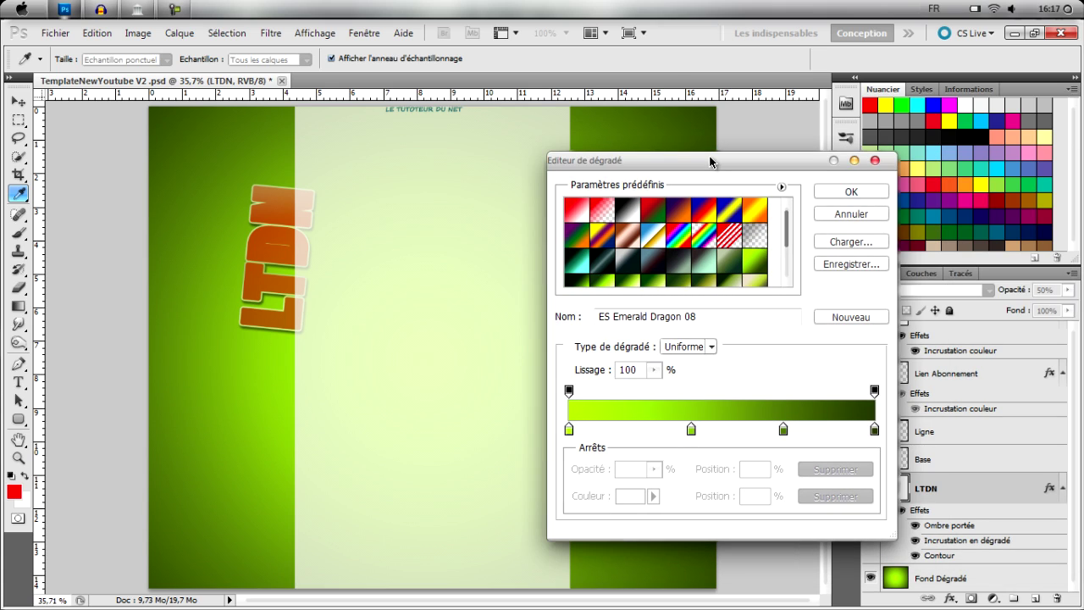
{"action": "left_click", "coordinate": [852, 242]}
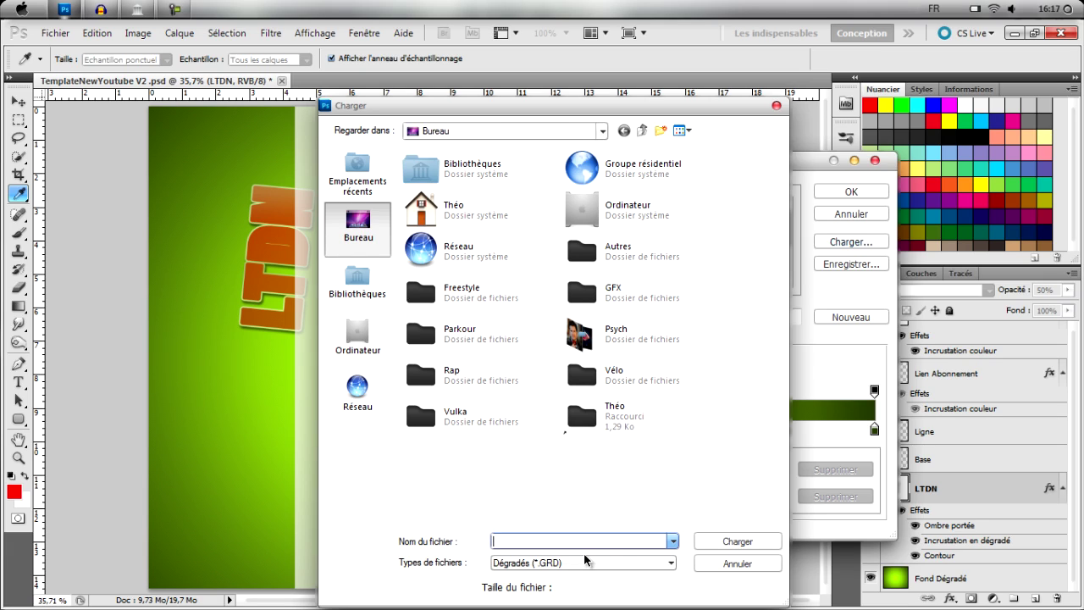
{"action": "left_click", "coordinate": [726, 543]}
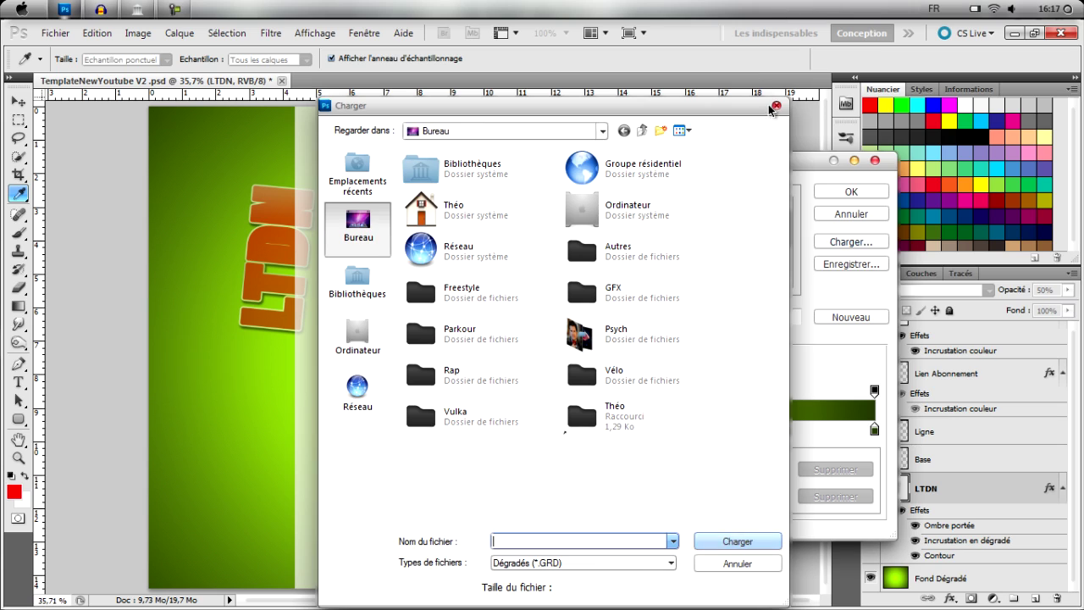
{"action": "mouse_move", "coordinate": [786, 230]}
{"action": "left_mouse_down"}
{"action": "mouse_move", "coordinate": [786, 274]}
{"action": "mouse_move", "coordinate": [789, 212]}
{"action": "left_mouse_up"}
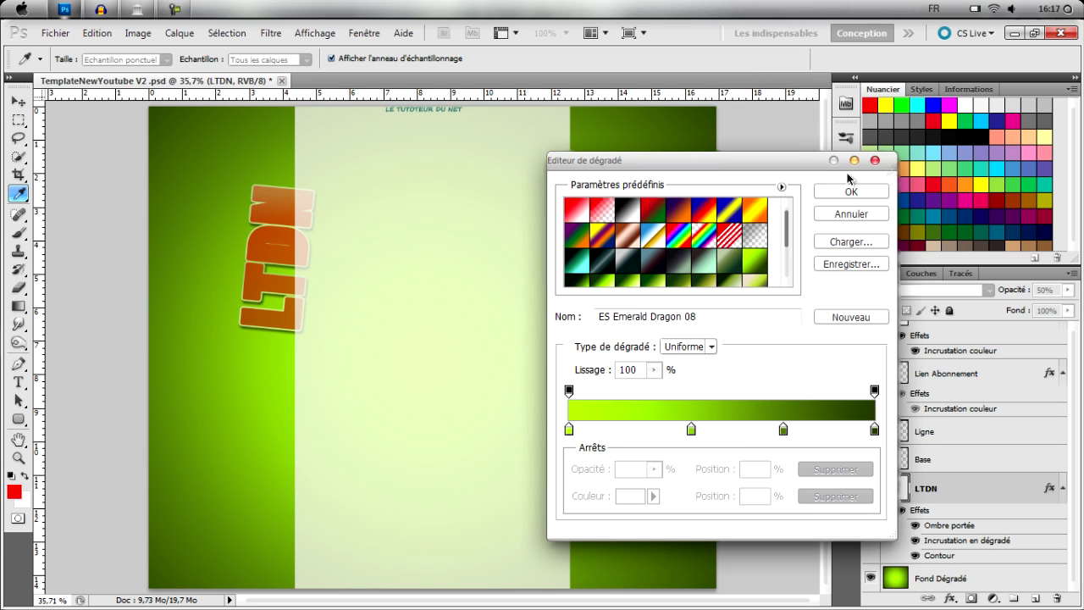
{"action": "left_click", "coordinate": [874, 160]}
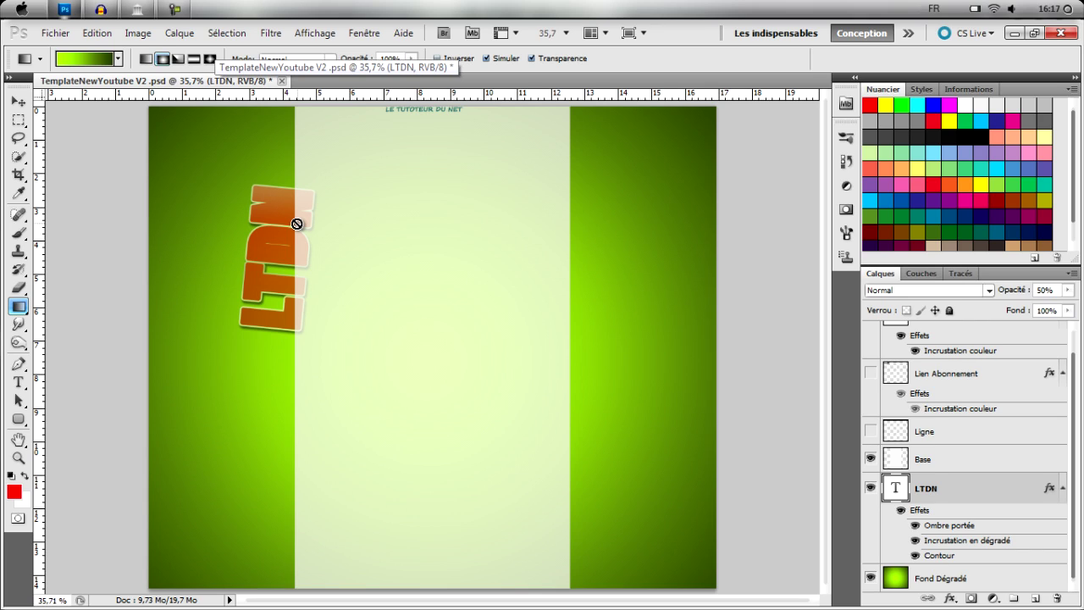
Move the LTDN text slightly up and left, and dismiss the Windows colour scheme message.
{"action": "left_click", "coordinate": [17, 101]}
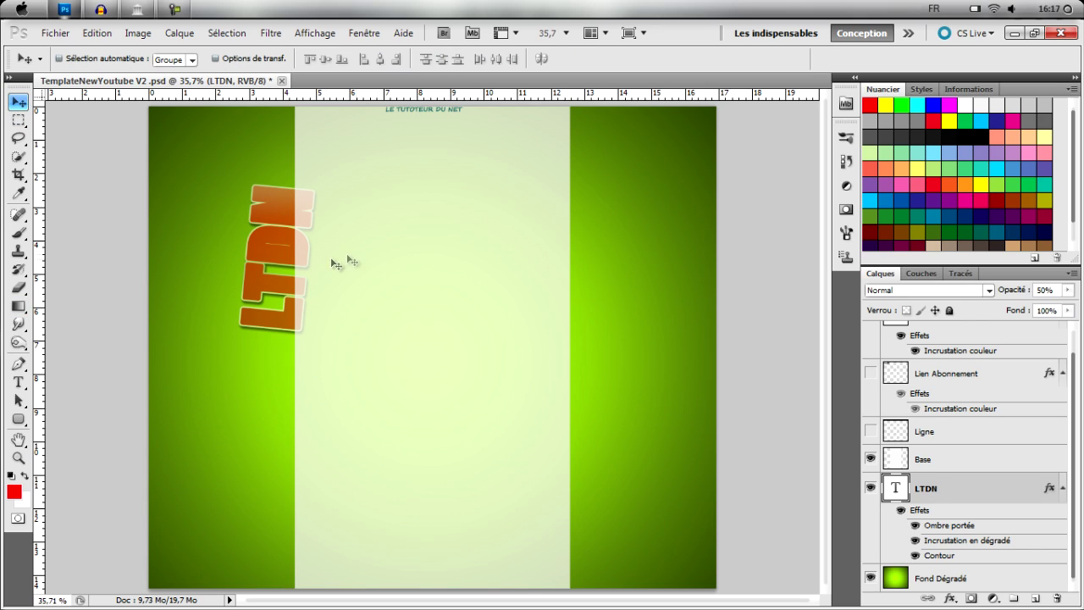
{"action": "left_click_drag", "start_coordinate": [305, 248], "coordinate": [298, 238]}
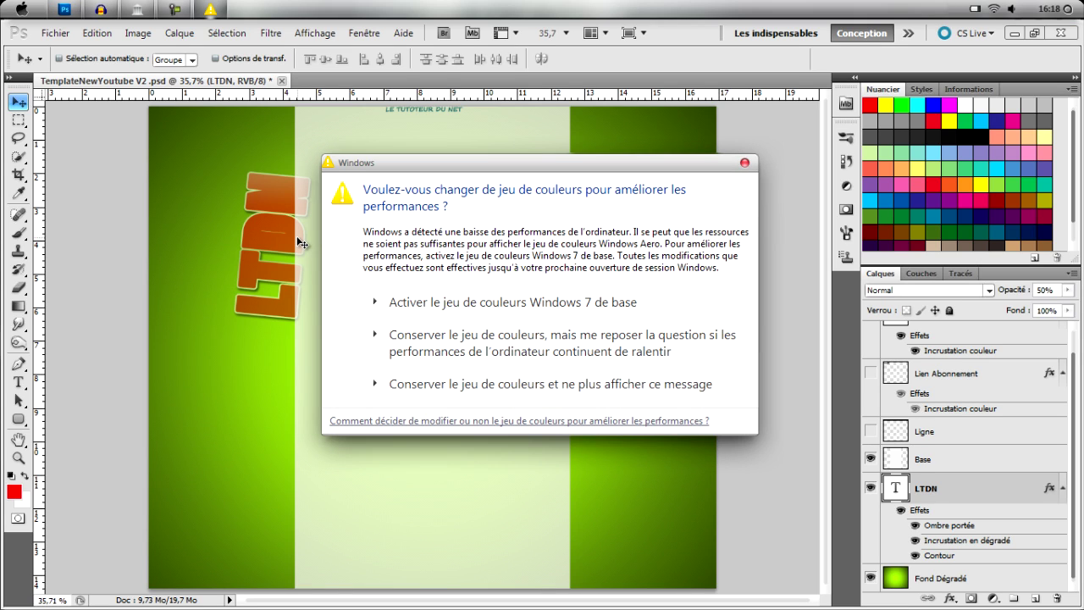
{"action": "left_click", "coordinate": [745, 162]}
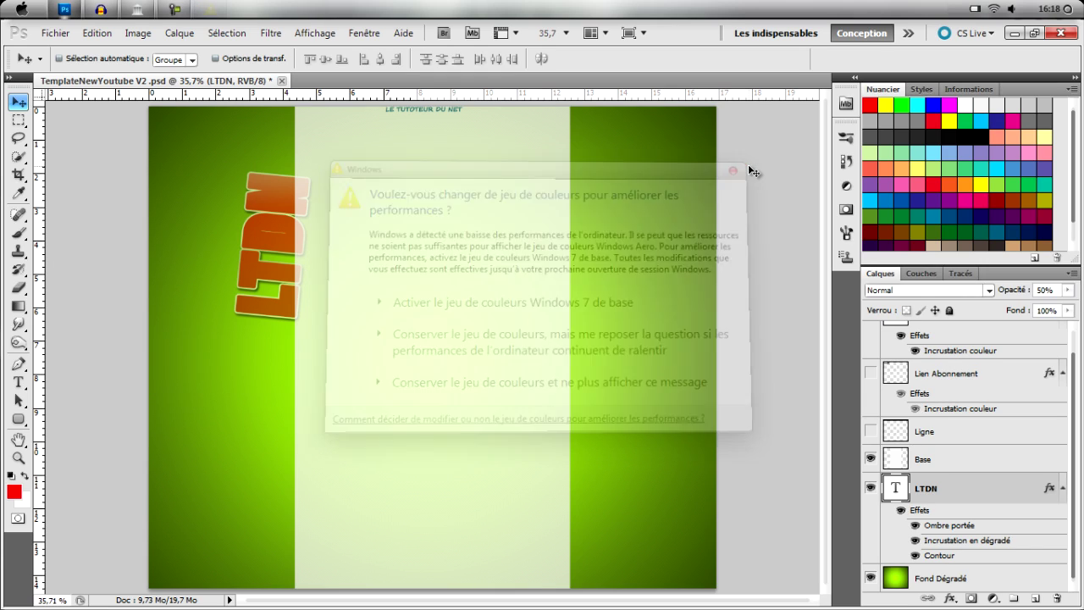